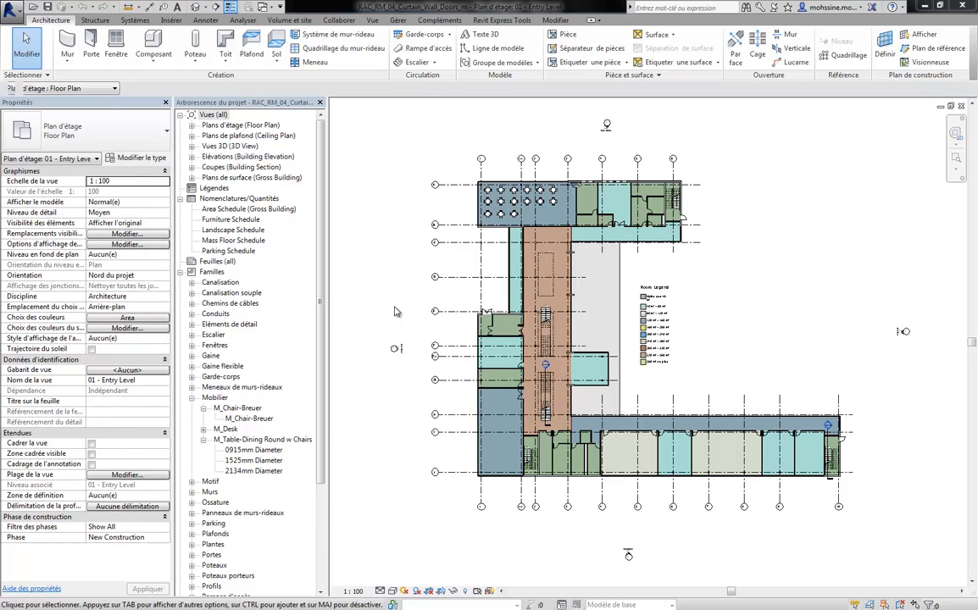
- Open the West building elevation view
{"action": "left_click", "coordinate": [191, 156]}
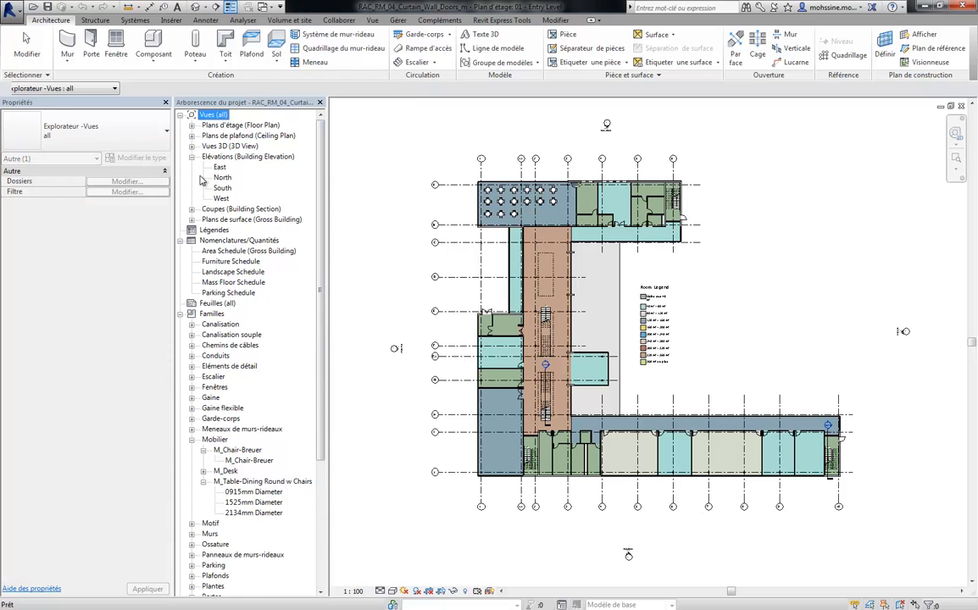
{"action": "double_click", "coordinate": [221, 199]}
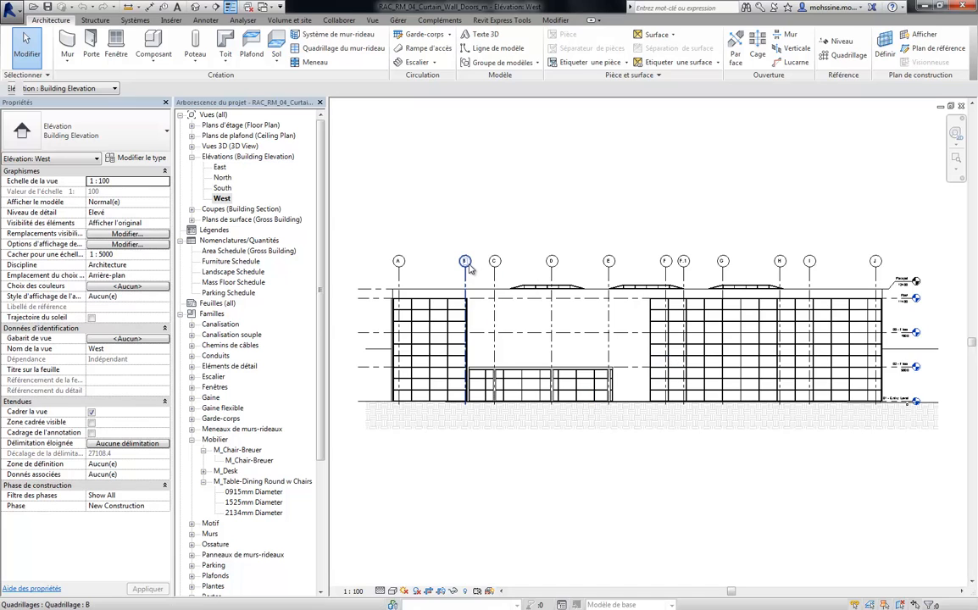
- Show the grid bubbles at the lower ends of grids C and B in the West elevation
{"action": "scroll", "coordinate": [533, 390], "scroll_direction": "up", "scroll_amount": 5}
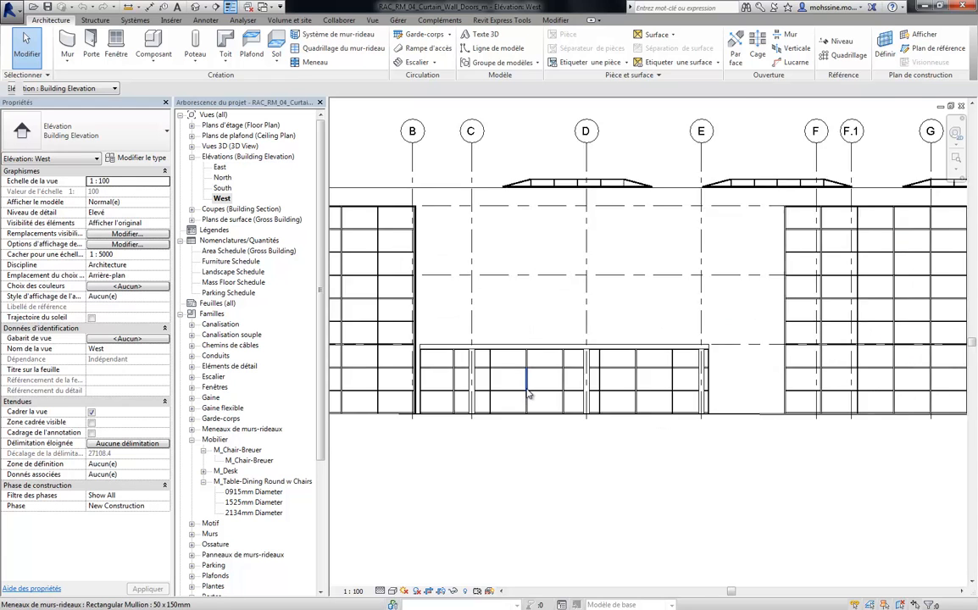
{"action": "scroll", "coordinate": [533, 391], "scroll_direction": "up", "scroll_amount": 2}
{"action": "middle_click_drag", "start_coordinate": [571, 395], "coordinate": [679, 343]}
{"action": "scroll", "coordinate": [594, 406], "scroll_direction": "down", "scroll_amount": 1}
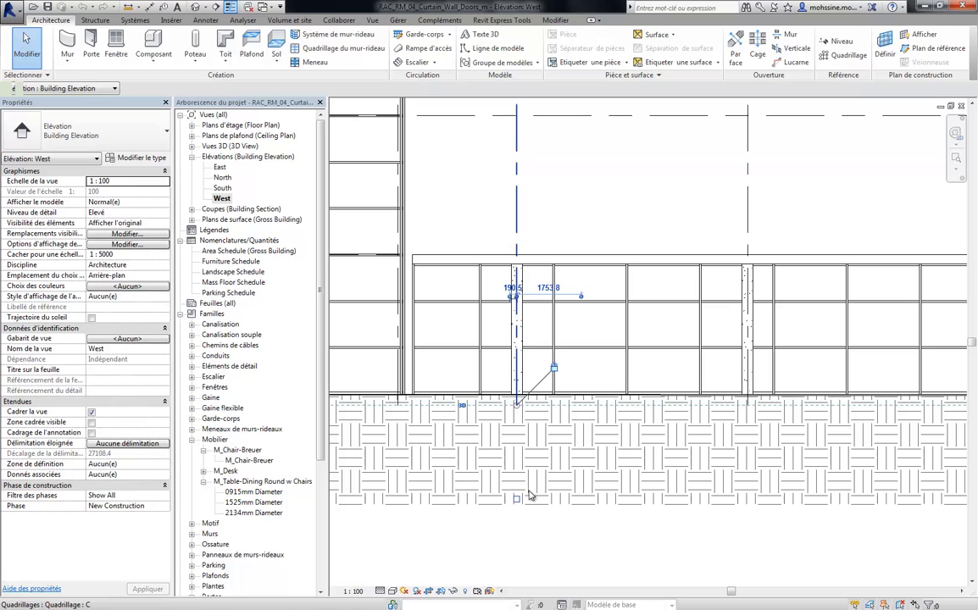
{"action": "left_click", "coordinate": [516, 499]}
{"action": "left_click", "coordinate": [517, 500]}
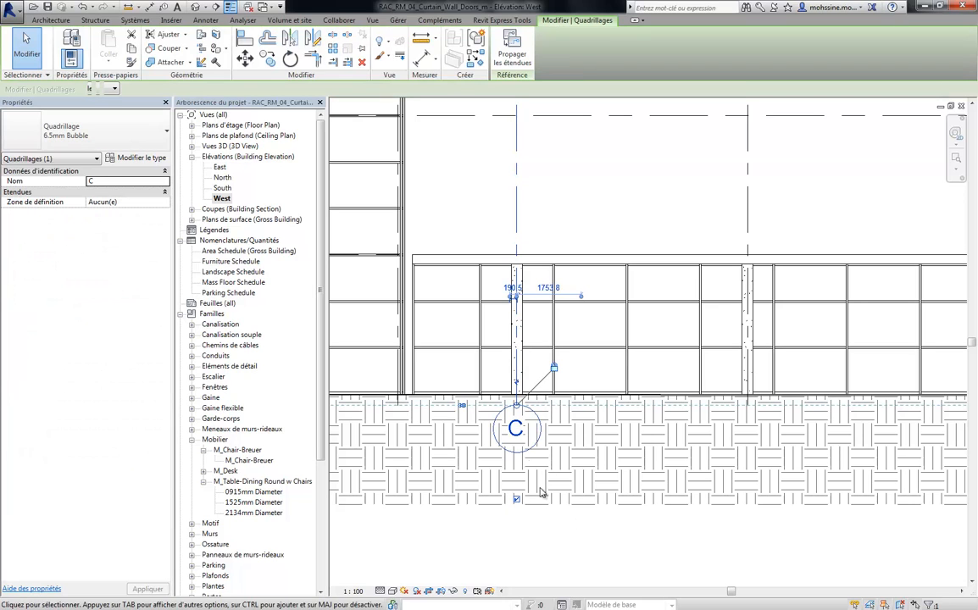
{"action": "left_click", "coordinate": [402, 407]}
{"action": "left_click", "coordinate": [397, 499]}
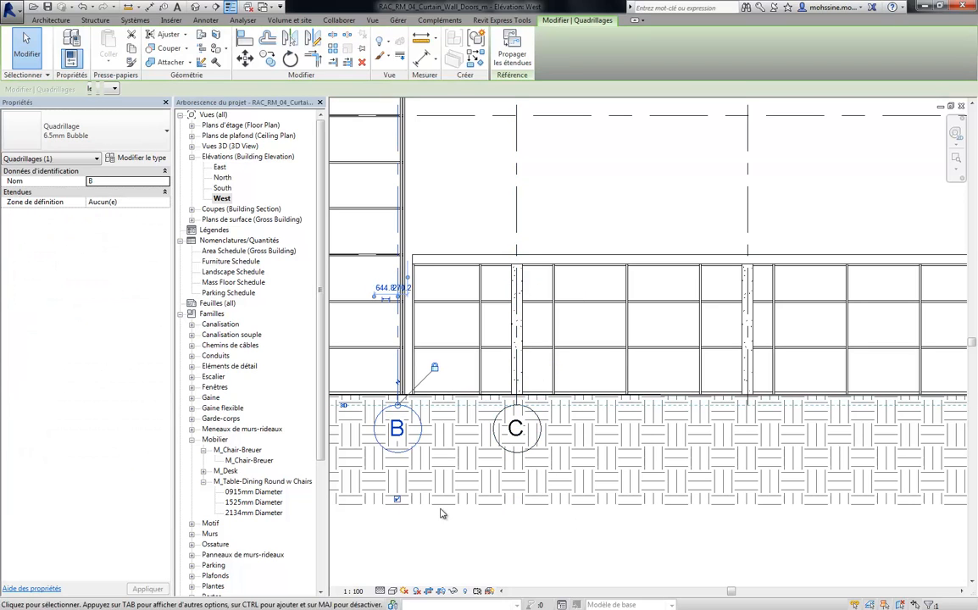
- Show the grid bubbles at the lower ends of grids E and D
{"action": "middle_click_drag", "start_coordinate": [747, 443], "coordinate": [680, 462]}
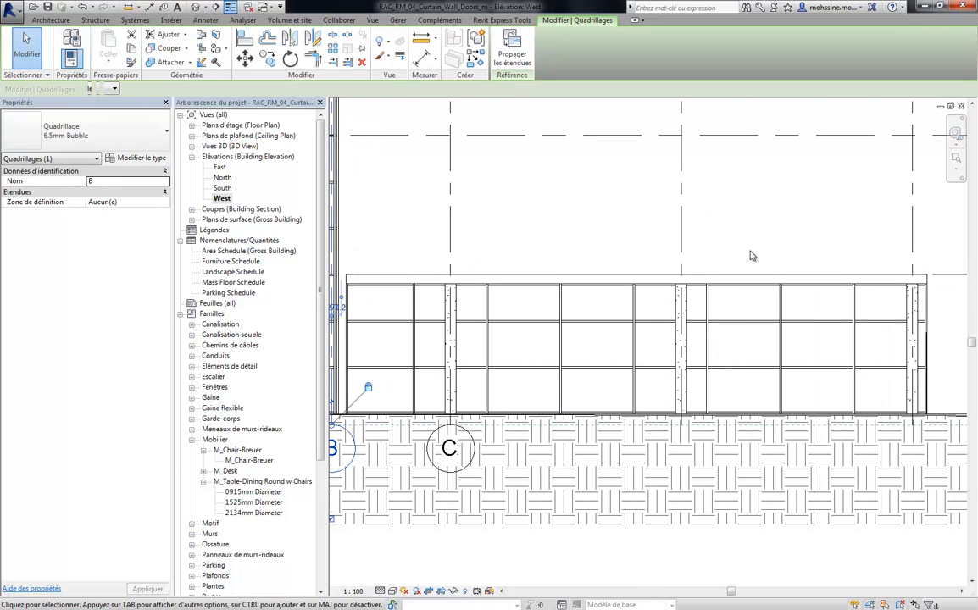
{"action": "left_click", "coordinate": [913, 256]}
{"action": "left_click", "coordinate": [913, 519]}
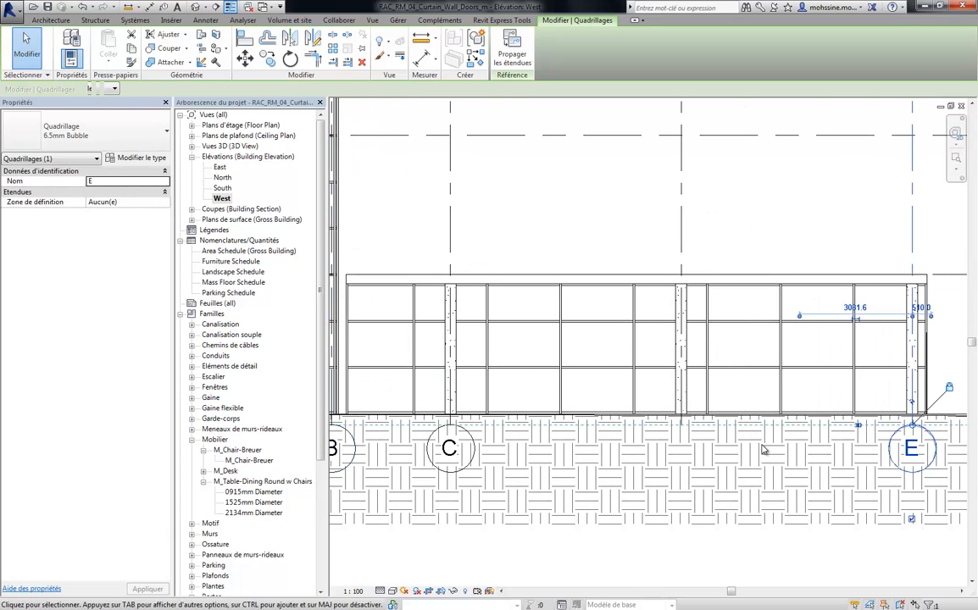
{"action": "left_click", "coordinate": [683, 356]}
{"action": "left_click", "coordinate": [681, 519]}
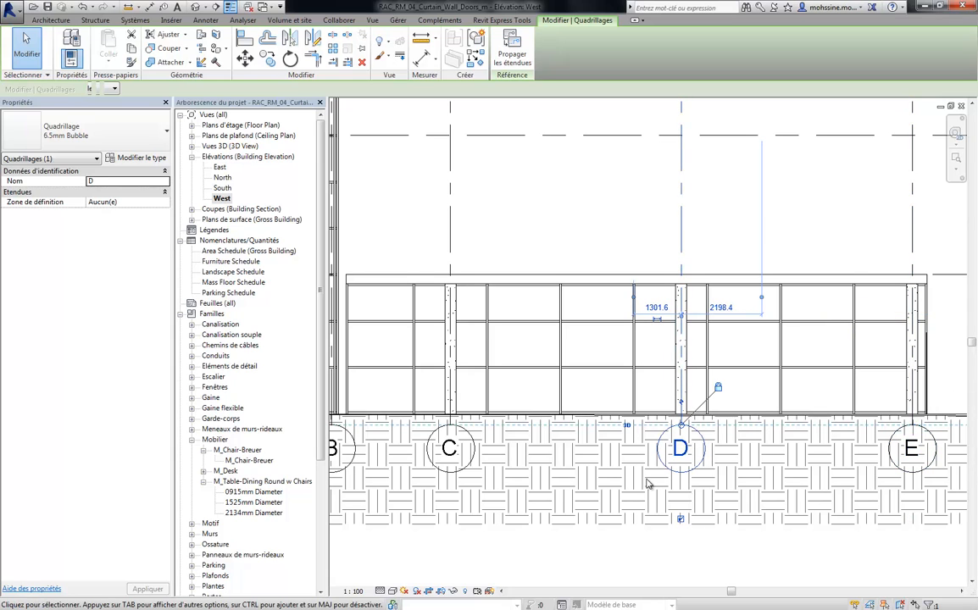
- Set the elevation view's scale to 1:50
{"action": "left_click", "coordinate": [353, 591]}
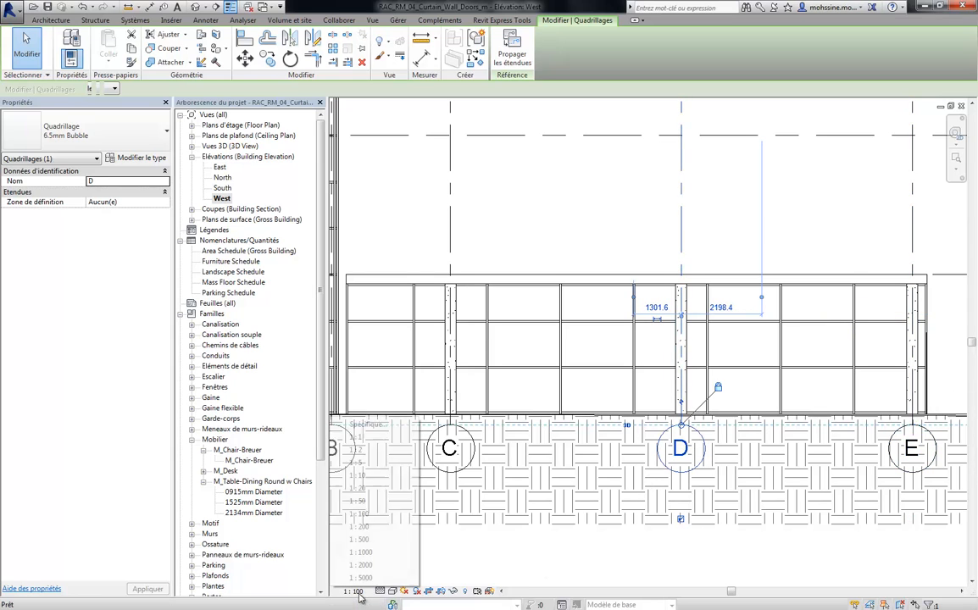
{"action": "left_click", "coordinate": [372, 504]}
{"action": "left_click", "coordinate": [612, 504]}
{"action": "scroll", "coordinate": [516, 390], "scroll_direction": "down", "scroll_amount": 9}
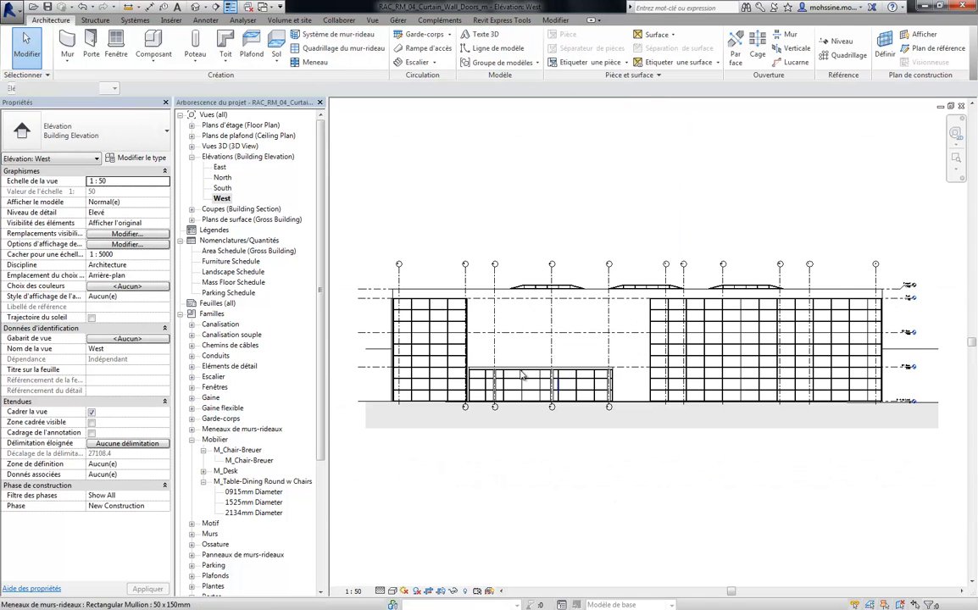
- Hide the whole structural column category in the West elevation, using the concrete column at grid C
{"action": "scroll", "coordinate": [519, 375], "scroll_direction": "up", "scroll_amount": 1}
{"action": "scroll", "coordinate": [514, 425], "scroll_direction": "up", "scroll_amount": 5}
{"action": "mouse_move", "coordinate": [514, 425]}
{"action": "middle_mouse_down"}
{"action": "mouse_move", "coordinate": [593, 456]}
{"action": "mouse_move", "coordinate": [583, 464]}
{"action": "mouse_move", "coordinate": [553, 446]}
{"action": "middle_mouse_up"}
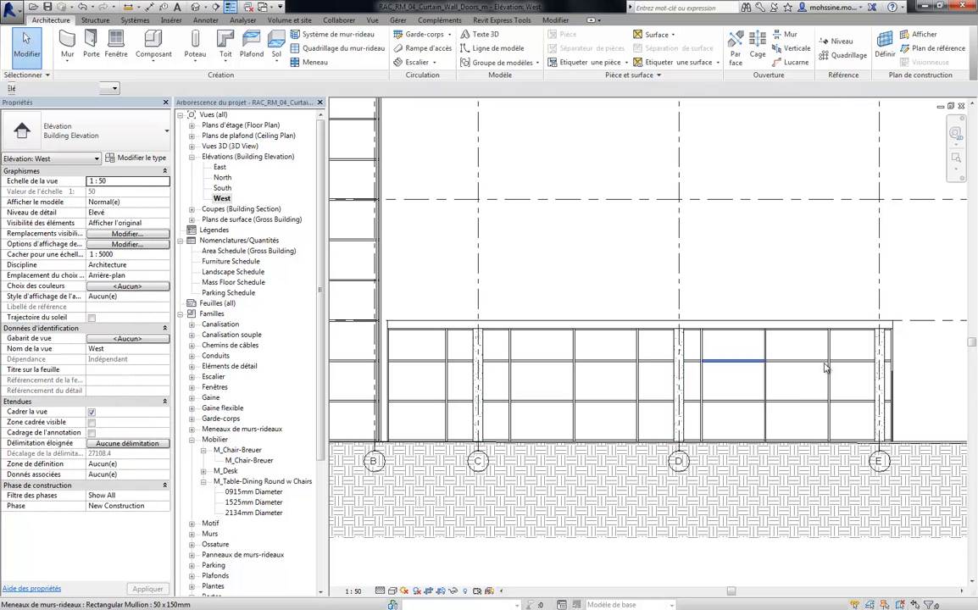
{"action": "left_click", "coordinate": [479, 346]}
{"action": "right_click", "coordinate": [557, 259]}
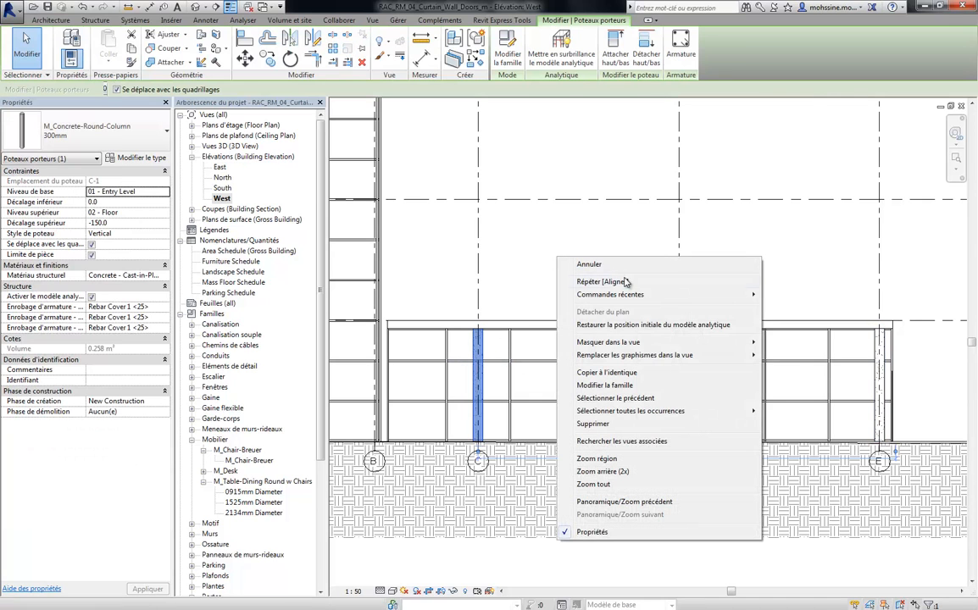
{"action": "mouse_move", "coordinate": [678, 342]}
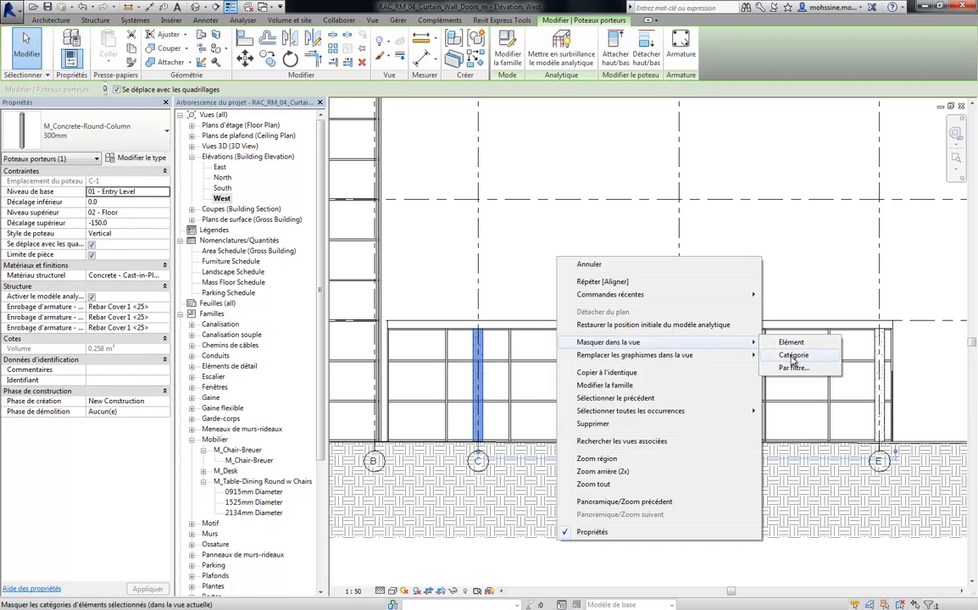
{"action": "left_click", "coordinate": [794, 356]}
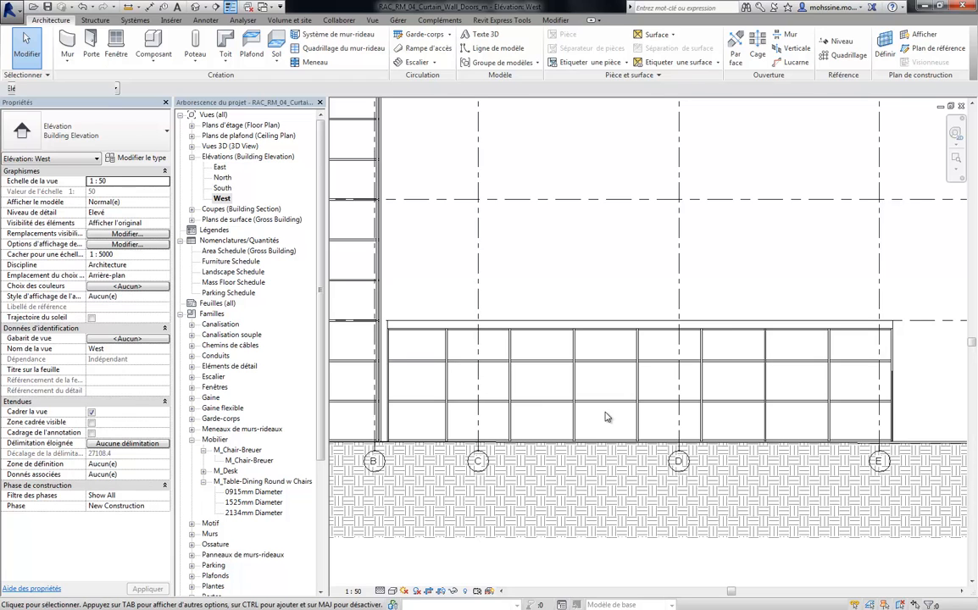
- Unpin and delete the lower horizontal mullions in the two adjacent curtain wall bays between grids C and D
{"action": "scroll", "coordinate": [525, 463], "scroll_direction": "up", "scroll_amount": 1}
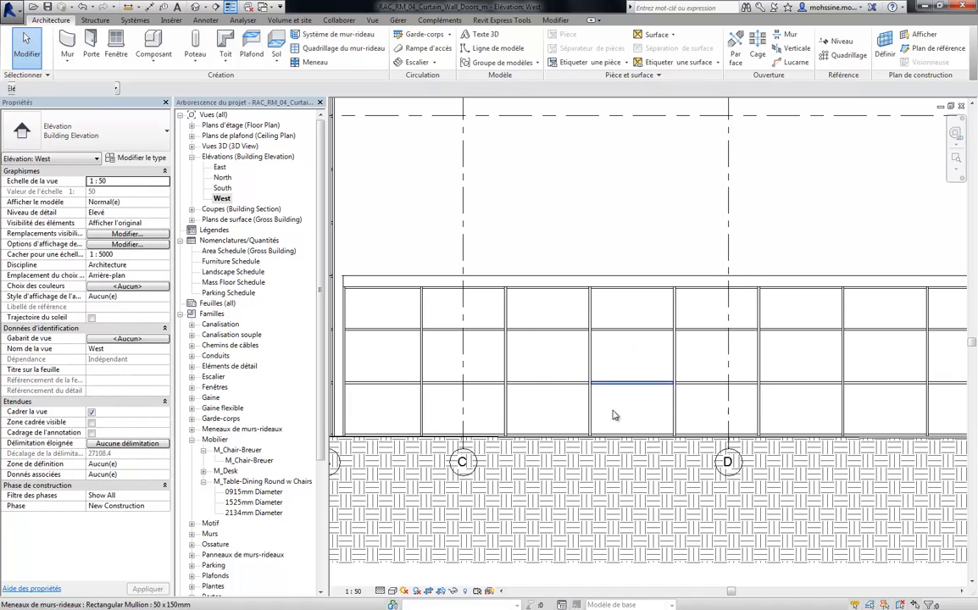
{"action": "left_click", "coordinate": [545, 387]}
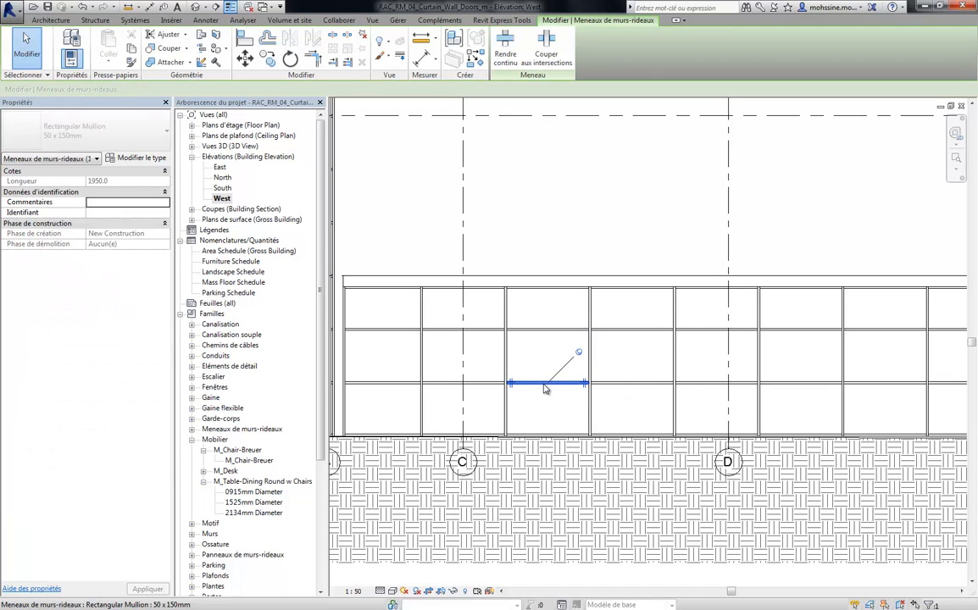
{"action": "left_click", "coordinate": [579, 354]}
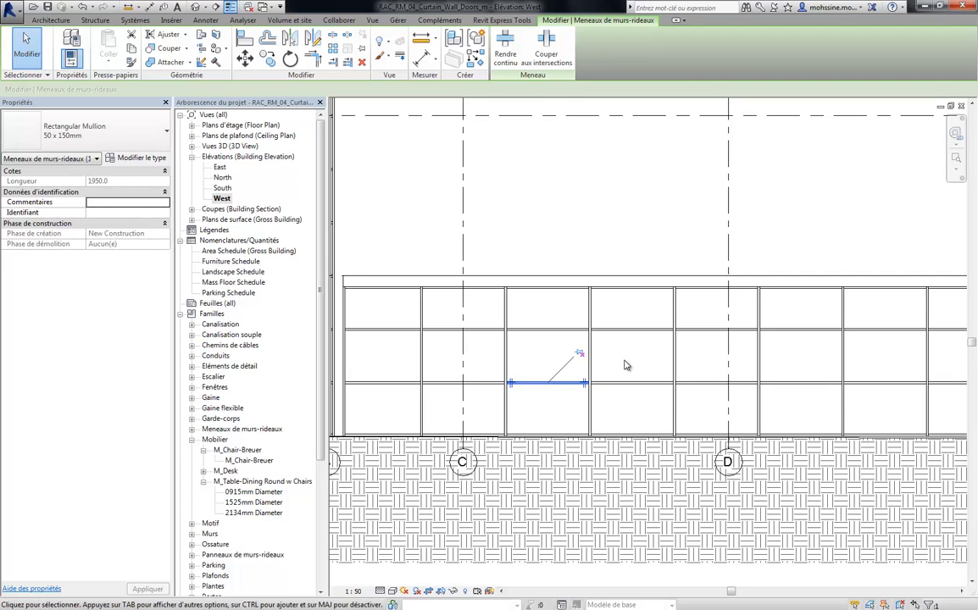
{"action": "key", "text": "Delete"}
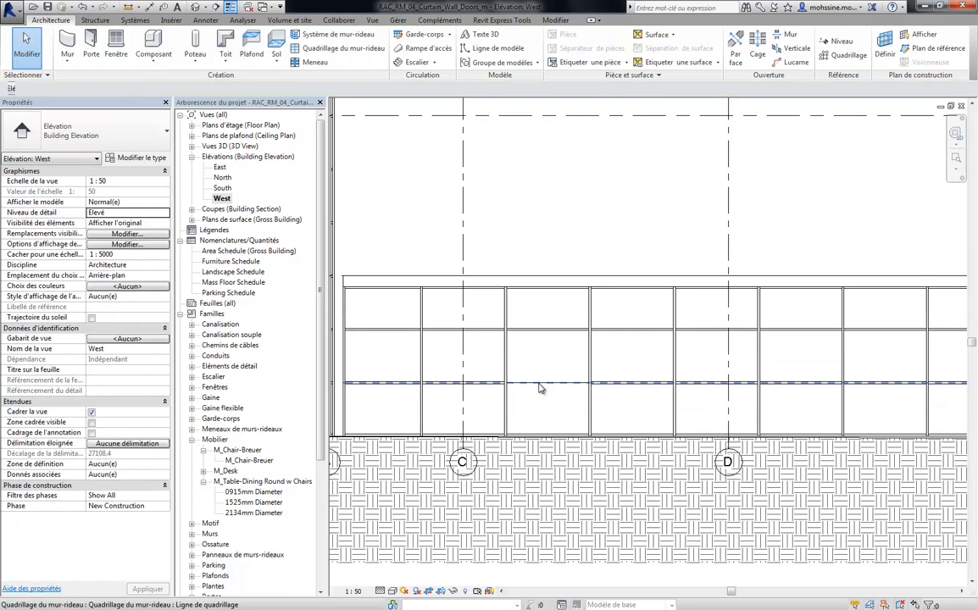
{"action": "left_click", "coordinate": [634, 384]}
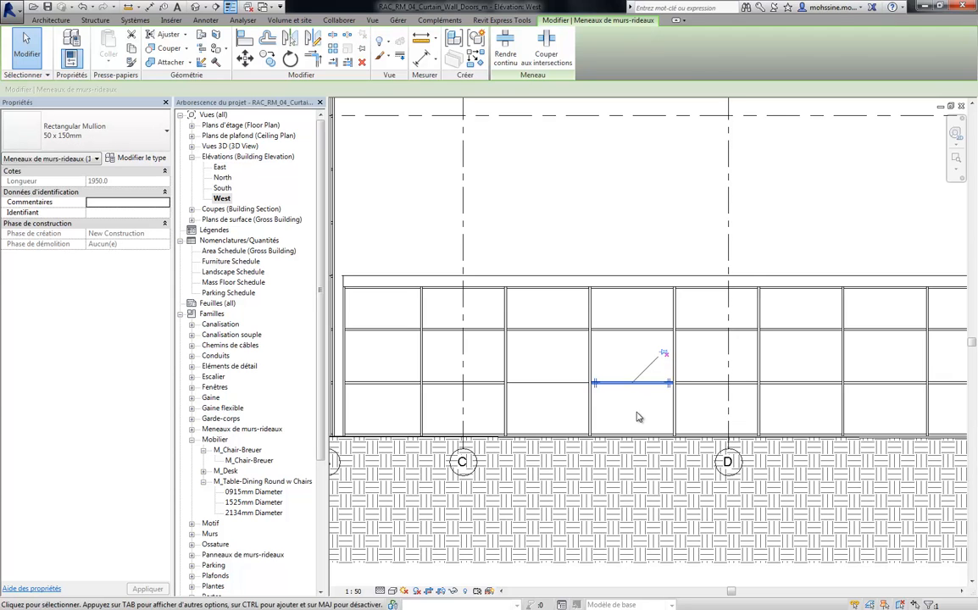
{"action": "key", "text": "Escape"}
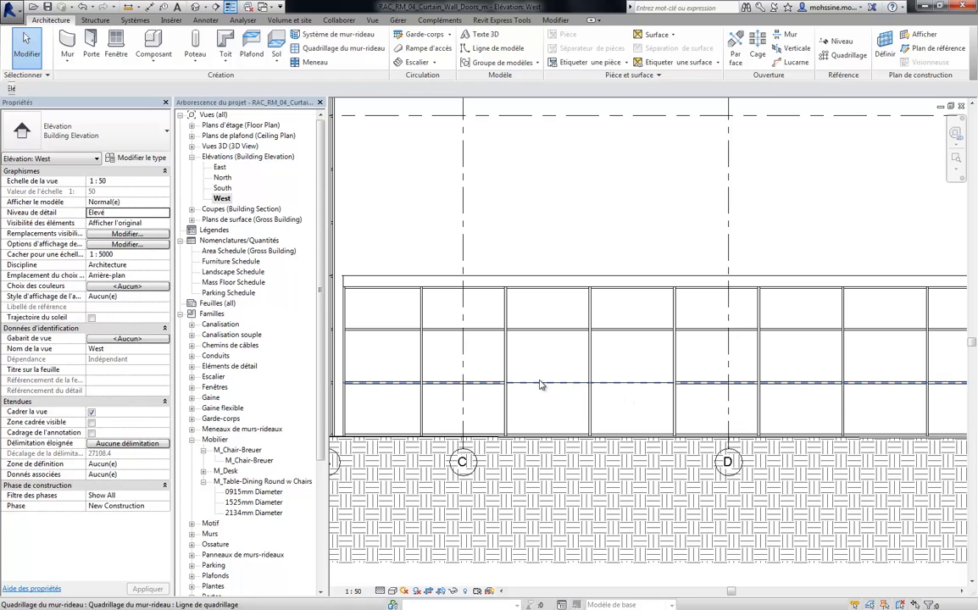
- Select the glazed panel above the bare grid line in the bay nearer grid C to check its extent
{"action": "scroll", "coordinate": [559, 389], "scroll_direction": "up", "scroll_amount": 3}
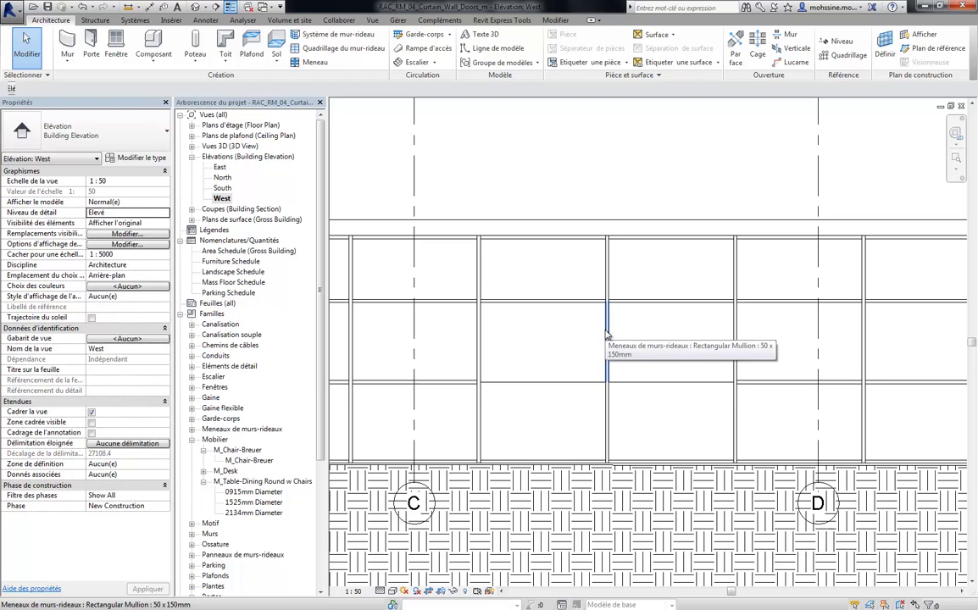
{"action": "key", "text": "Tab"}
{"action": "key", "text": "Tab"}
{"action": "key", "text": "Tab"}
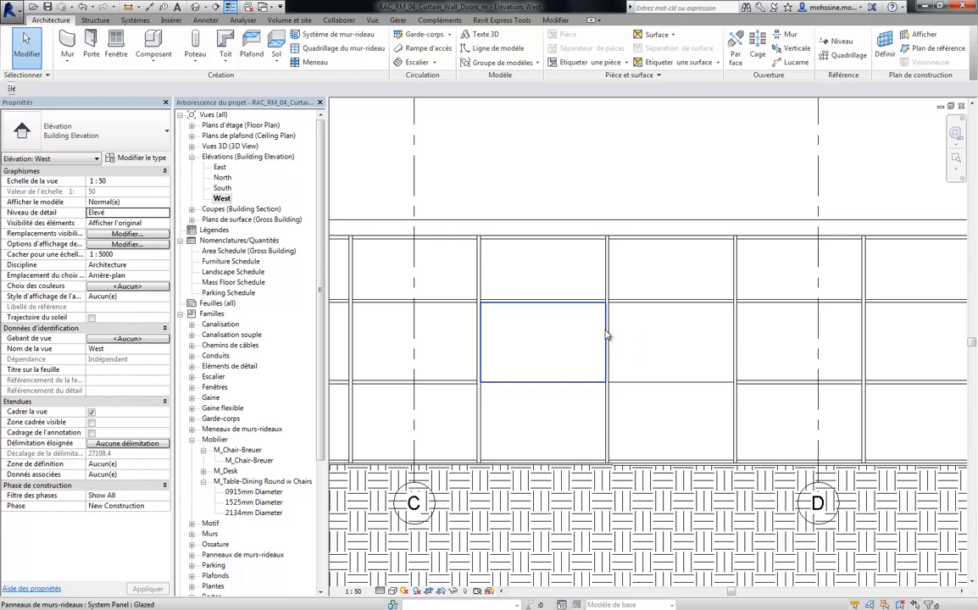
{"action": "left_click", "coordinate": [607, 336]}
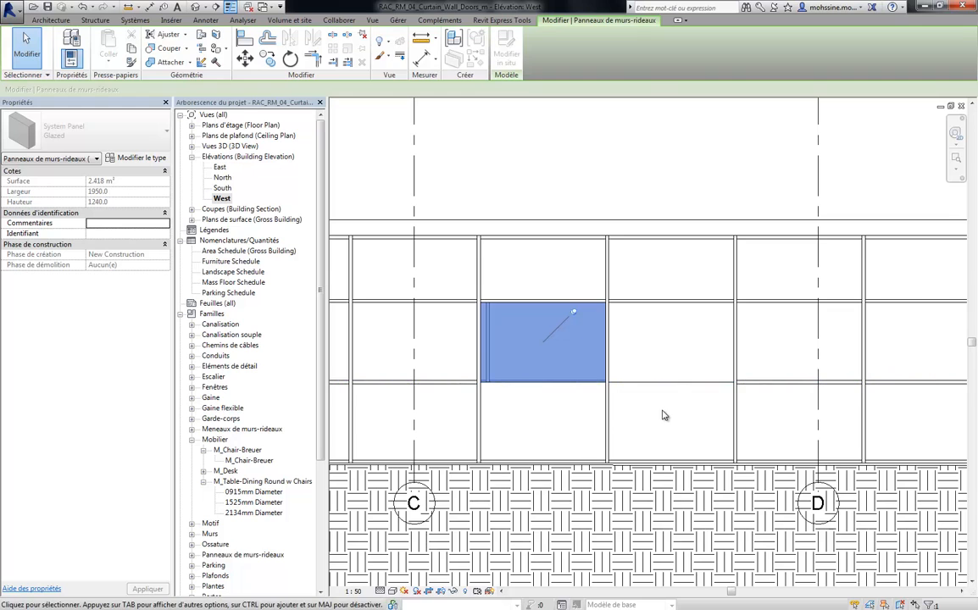
{"action": "key", "text": "Escape"}
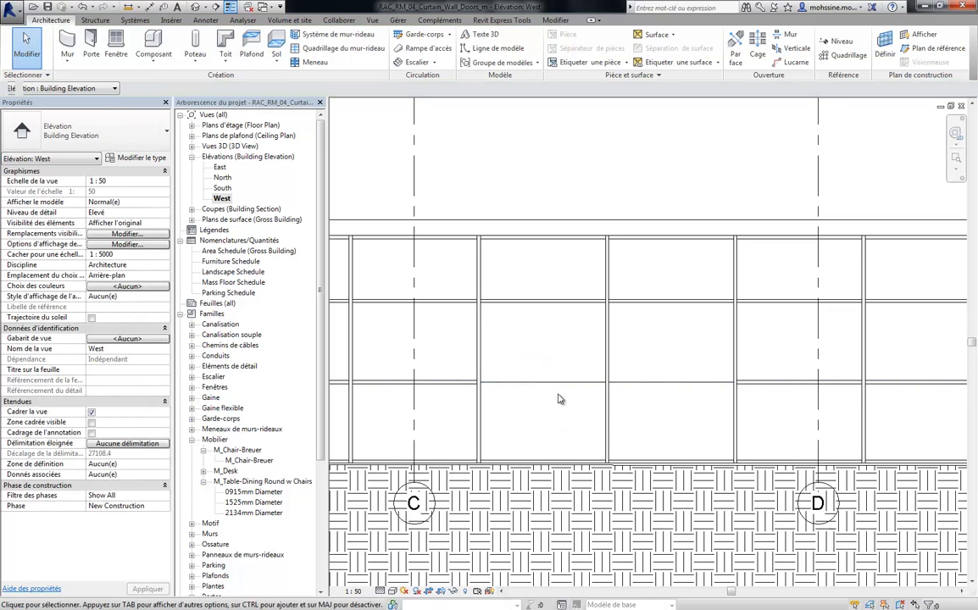
- Remove the two curtain grid segments left without mullions in the two bays between grids C and D
{"action": "left_click", "coordinate": [558, 387]}
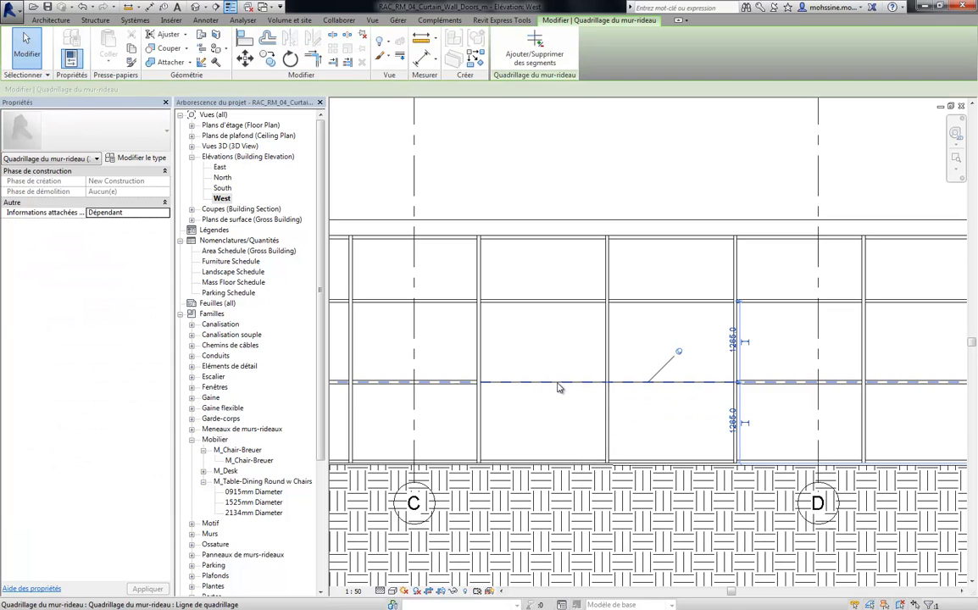
{"action": "left_click", "coordinate": [536, 57]}
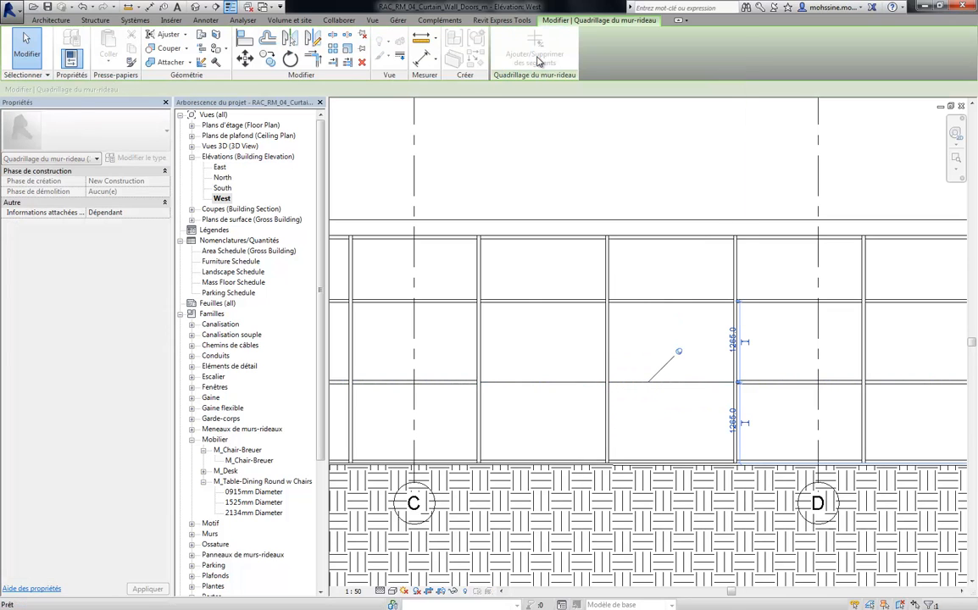
{"action": "left_click", "coordinate": [549, 387]}
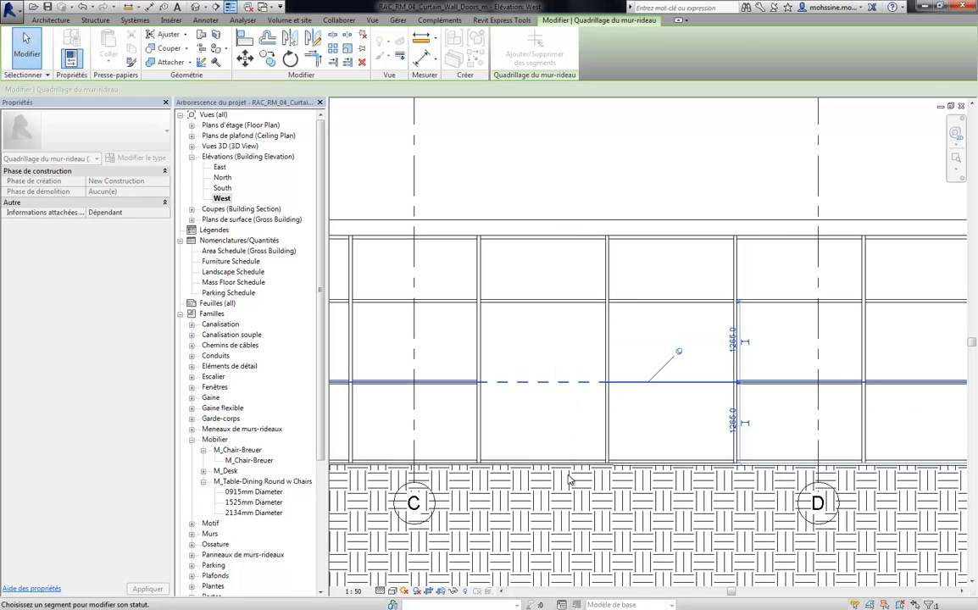
{"action": "left_click", "coordinate": [688, 386]}
{"action": "left_click", "coordinate": [27, 54]}
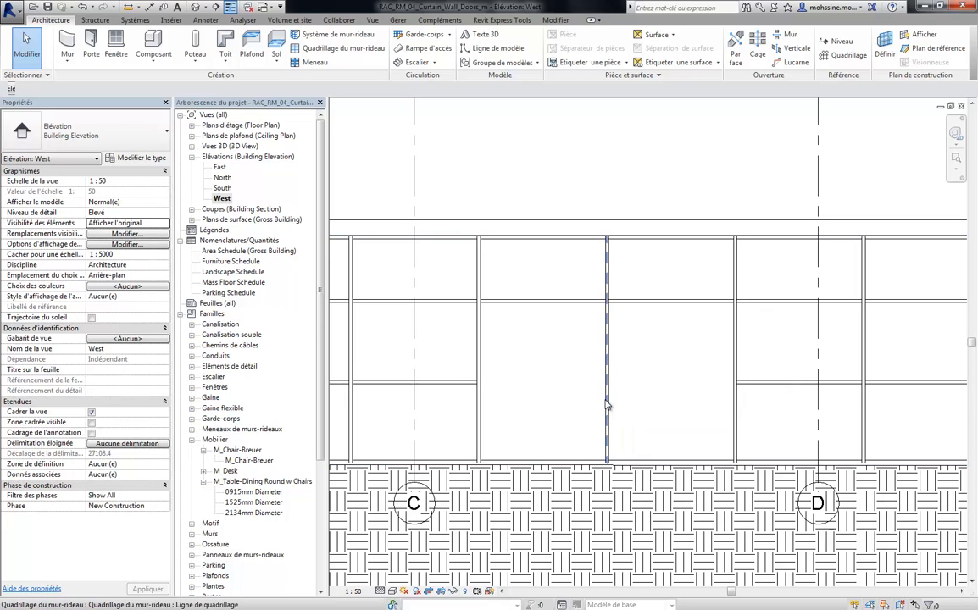
- Select the lower glazed panel in the bay nearer grid C to check its extent without the grid segment
{"action": "key", "text": "Tab"}
{"action": "left_click", "coordinate": [607, 405]}
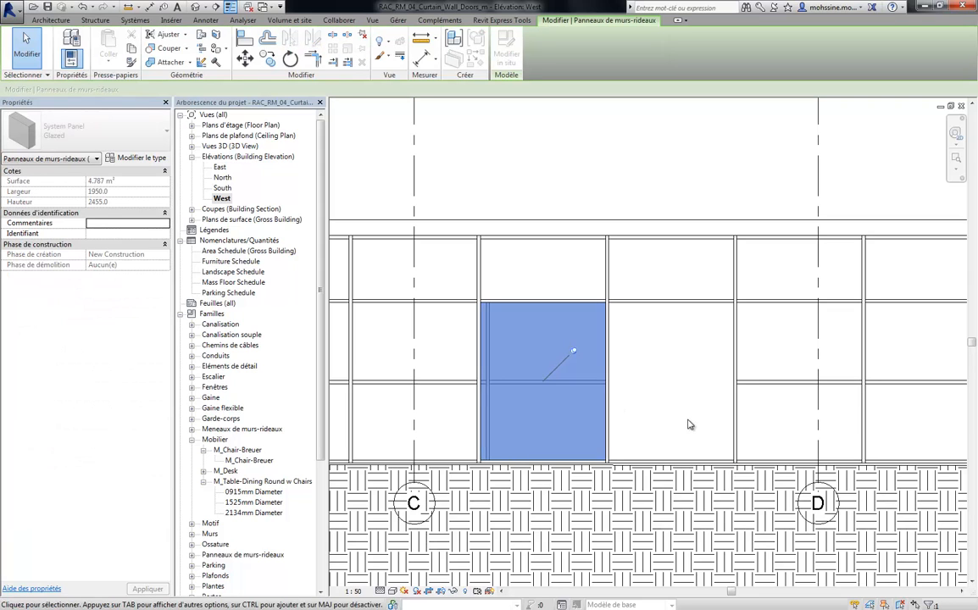
{"action": "left_click", "coordinate": [594, 185]}
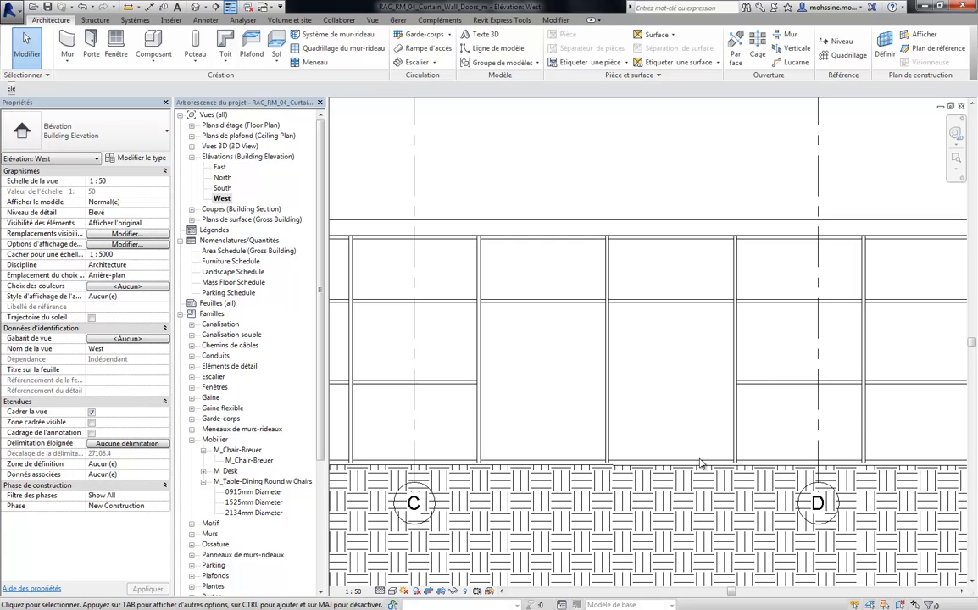
{"action": "left_click", "coordinate": [759, 383]}
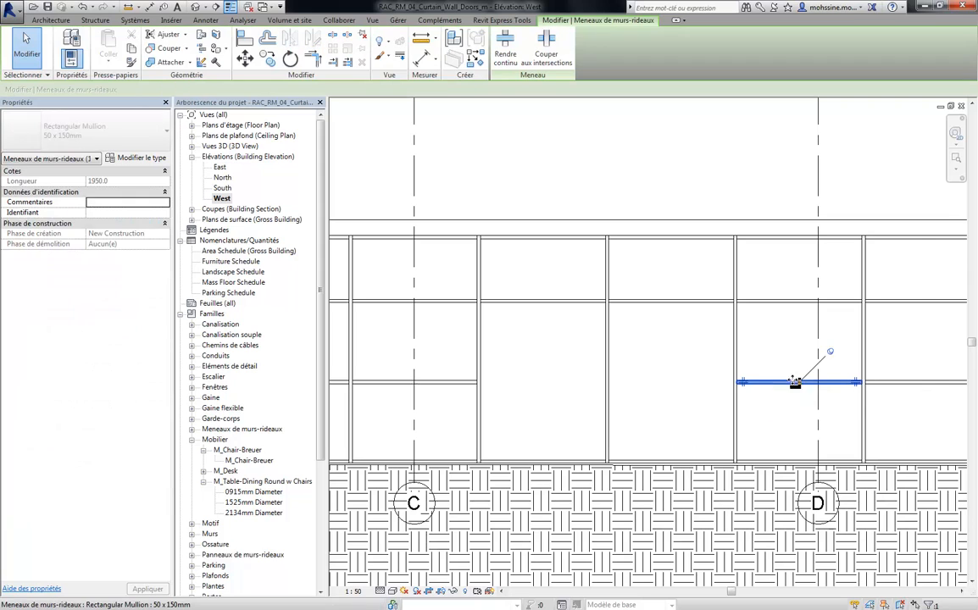
{"action": "left_click", "coordinate": [829, 352]}
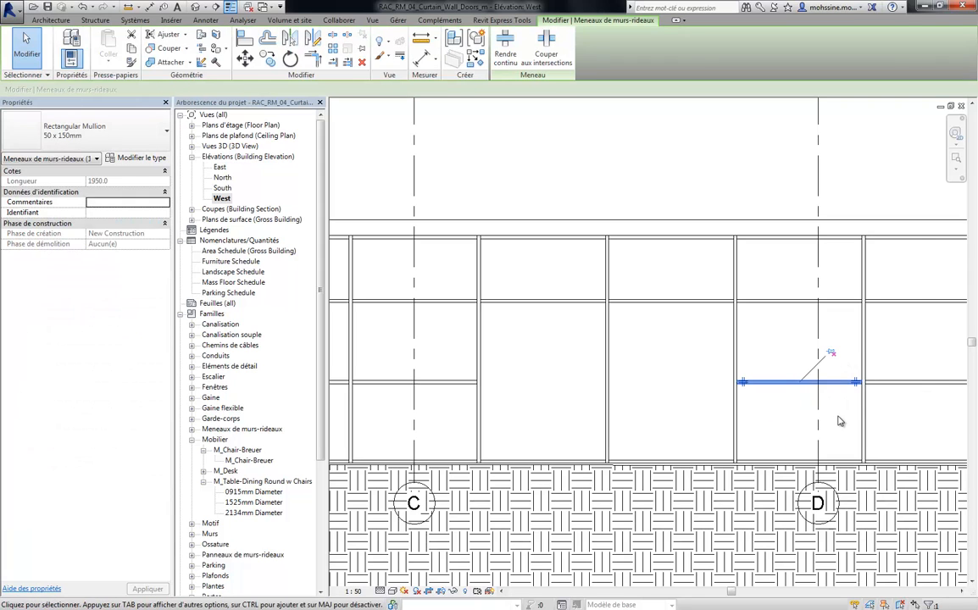
{"action": "left_click", "coordinate": [832, 354]}
{"action": "left_click", "coordinate": [790, 429]}
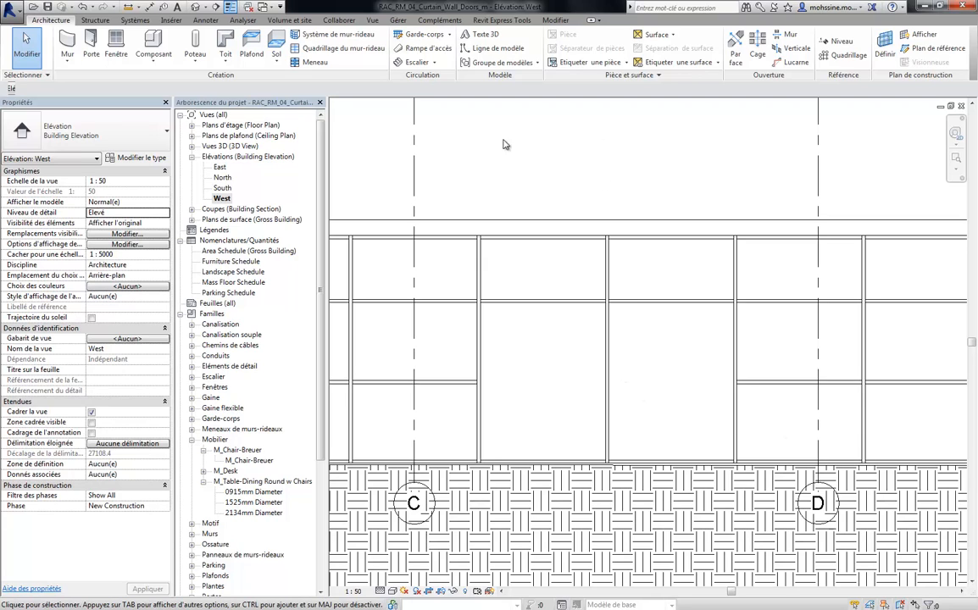
- Load the door family M_Mur-rideau-Vitrine-Double from the Portes folder of the French_INTL library
{"action": "left_click", "coordinate": [171, 22]}
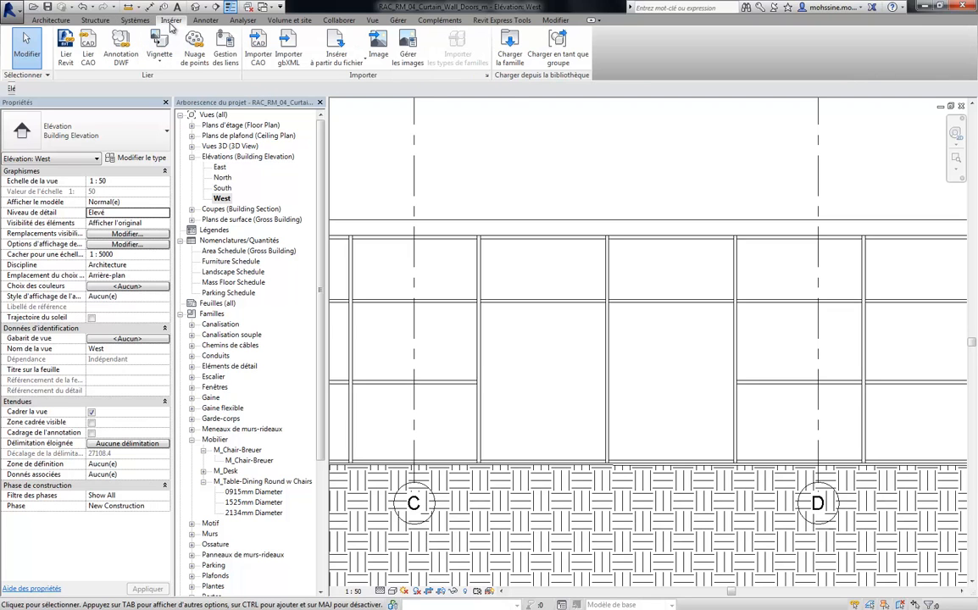
{"action": "left_click", "coordinate": [504, 49]}
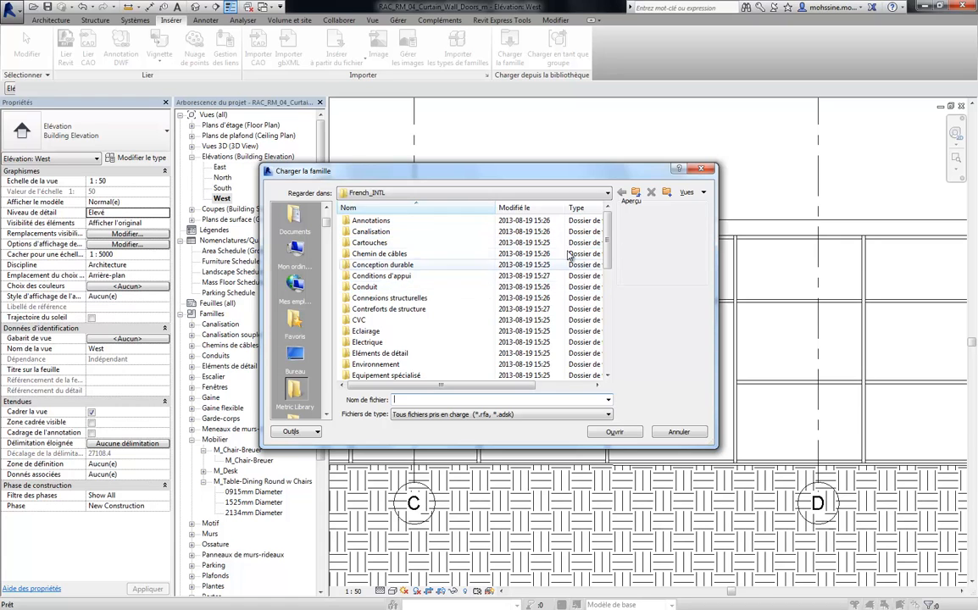
{"action": "left_click_drag", "start_coordinate": [610, 246], "coordinate": [609, 347]}
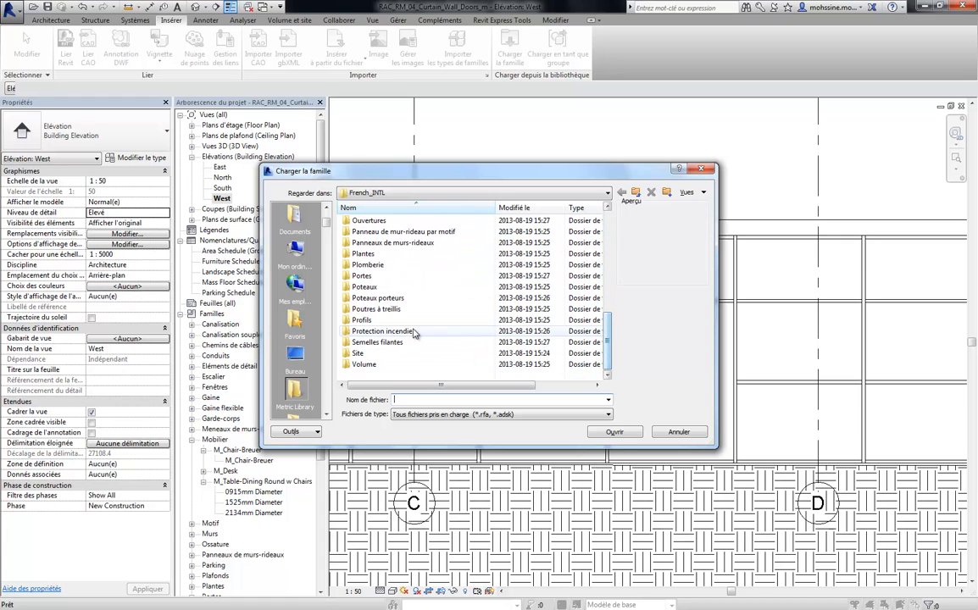
{"action": "double_click", "coordinate": [365, 276]}
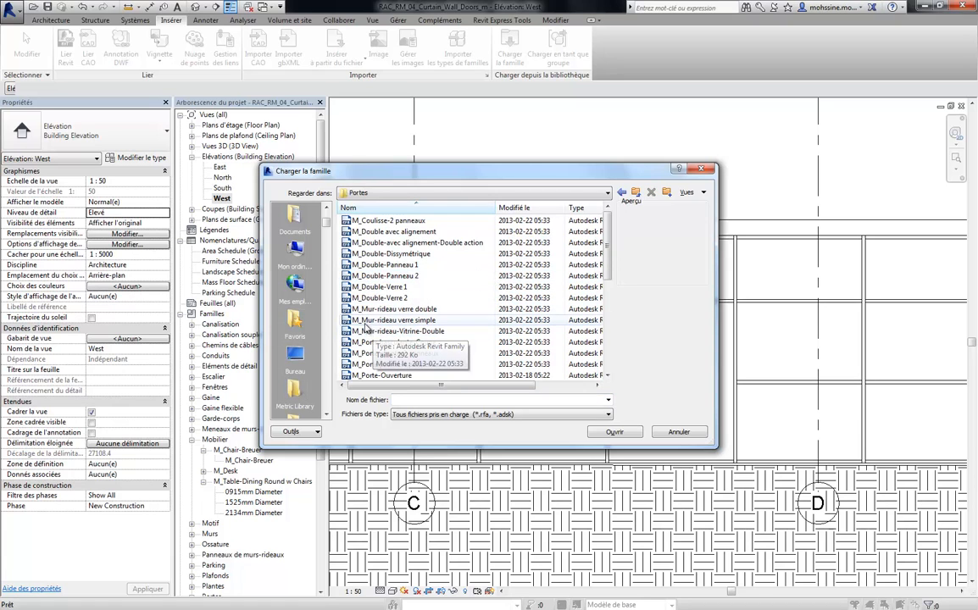
{"action": "left_click", "coordinate": [397, 320]}
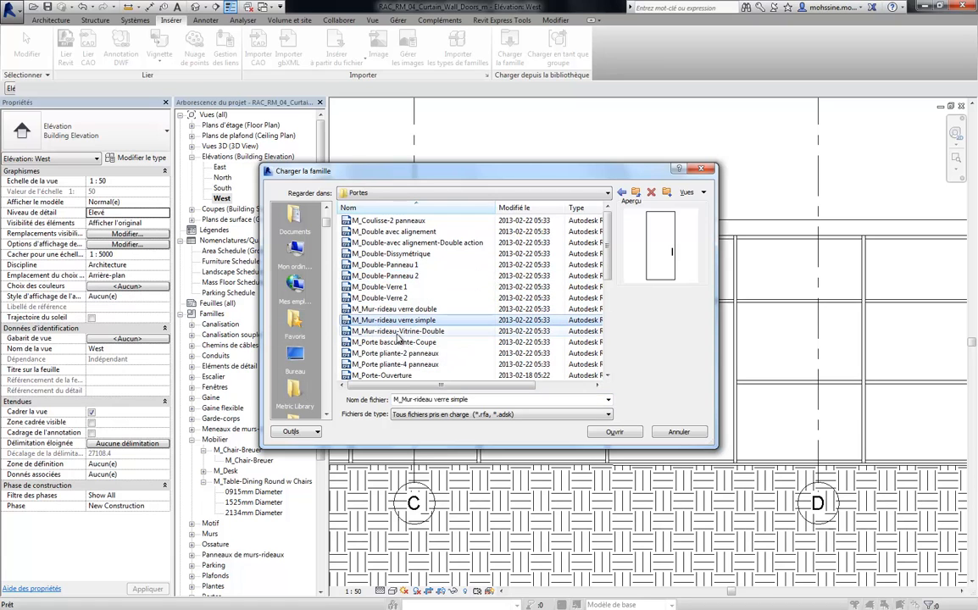
{"action": "left_click", "coordinate": [395, 332]}
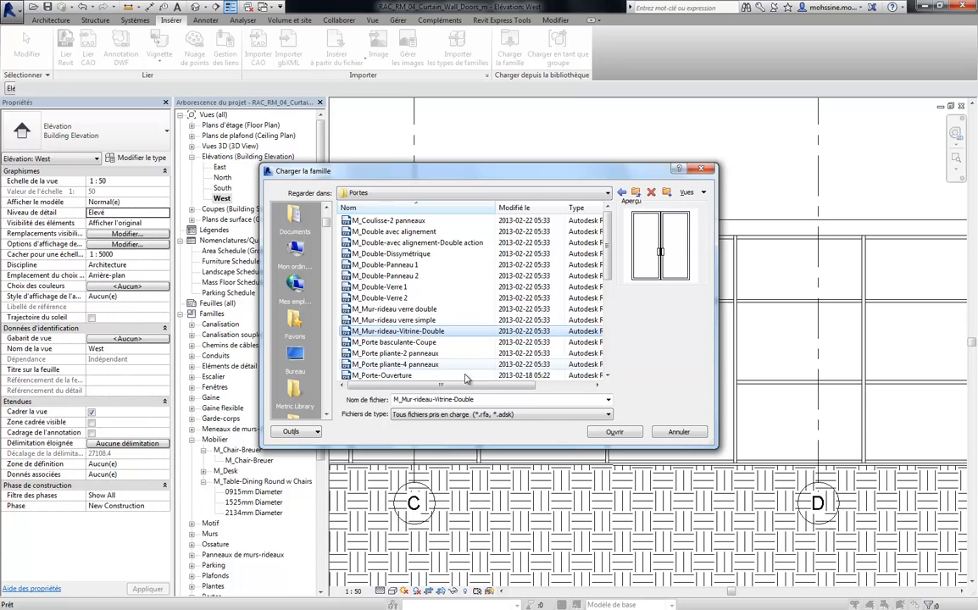
{"action": "left_click", "coordinate": [621, 434]}
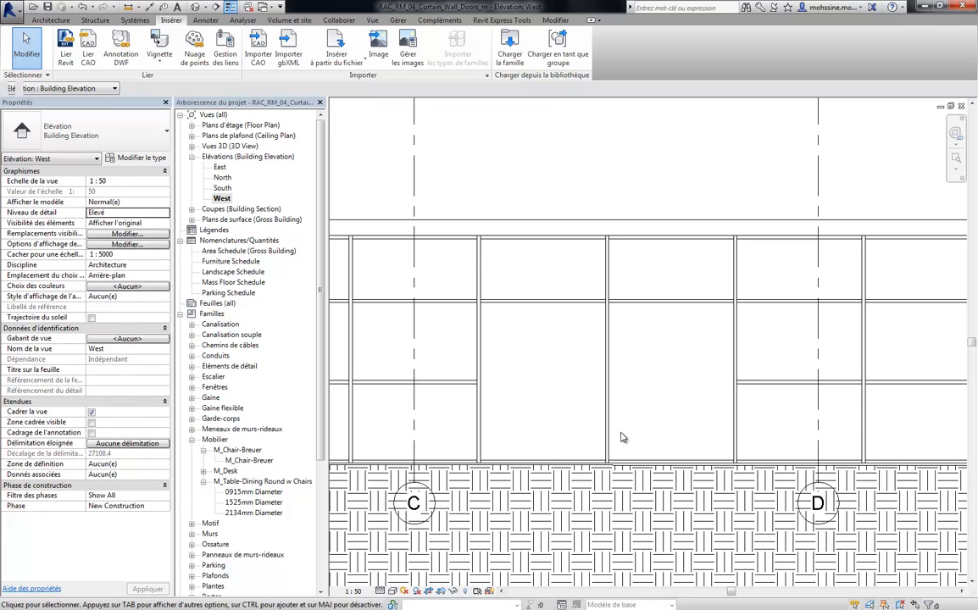
- Delete the bottom horizontal mullions at ground level in the two adjacent curtain wall bays between grids C and D
{"action": "scroll", "coordinate": [509, 466], "scroll_direction": "up", "scroll_amount": 2}
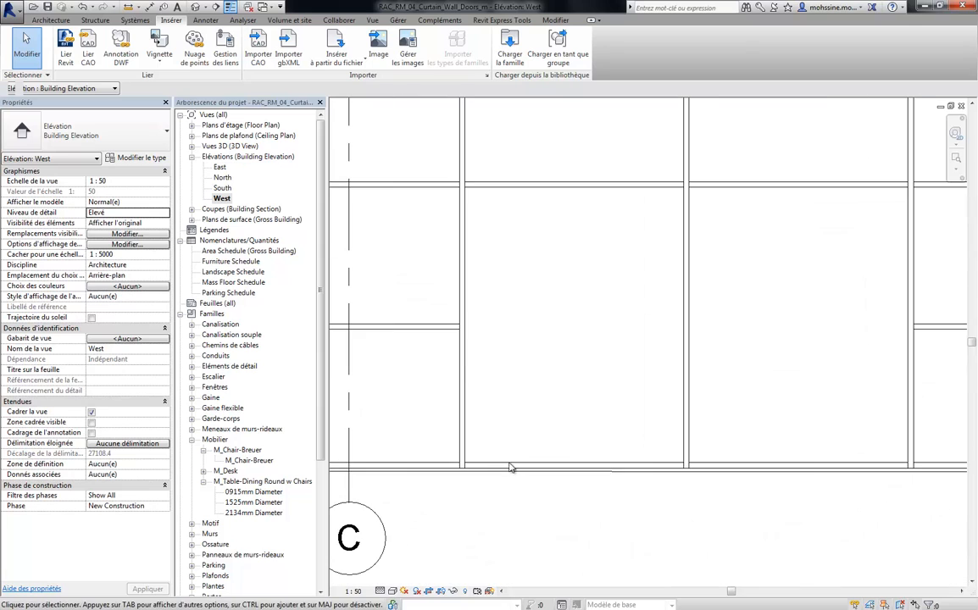
{"action": "left_click", "coordinate": [521, 468]}
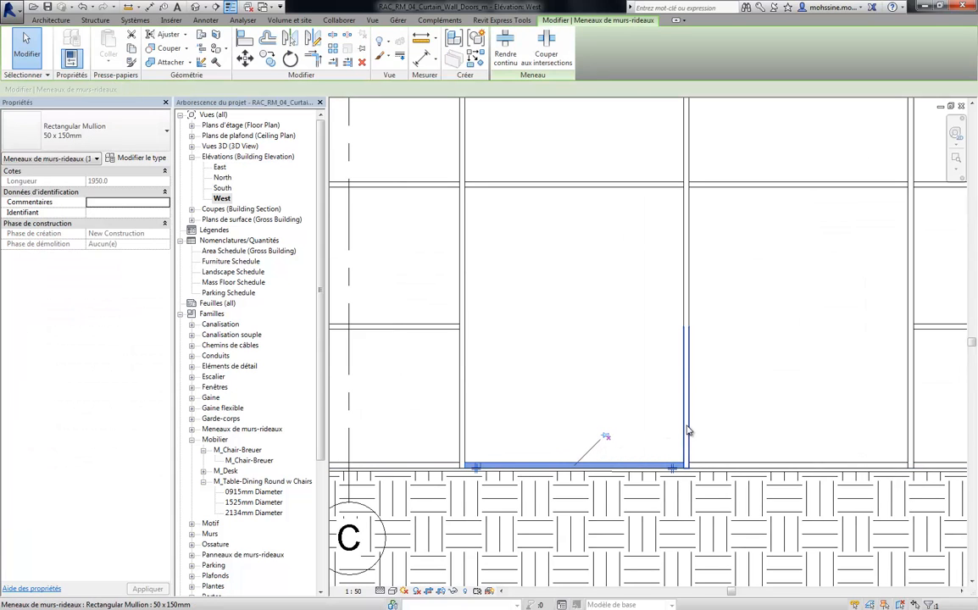
{"action": "key", "text": "Escape"}
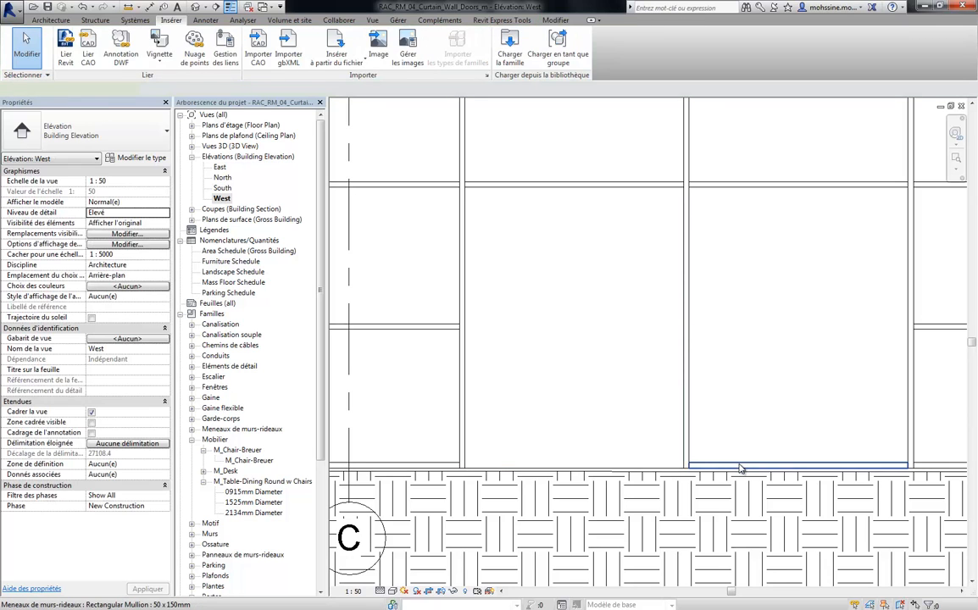
{"action": "left_click", "coordinate": [740, 468]}
{"action": "key", "text": "Escape"}
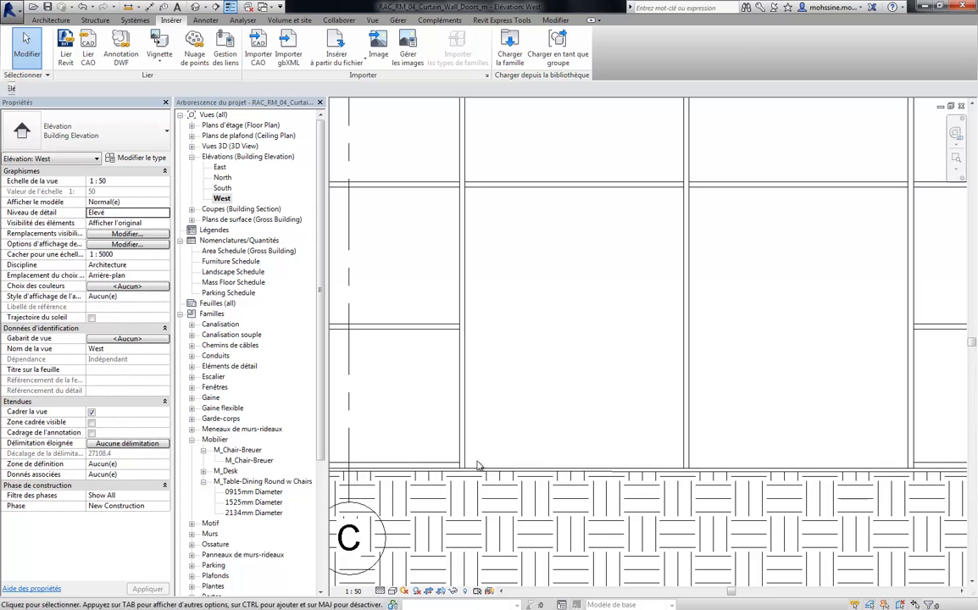
{"action": "scroll", "coordinate": [560, 424], "scroll_direction": "down", "scroll_amount": 3}
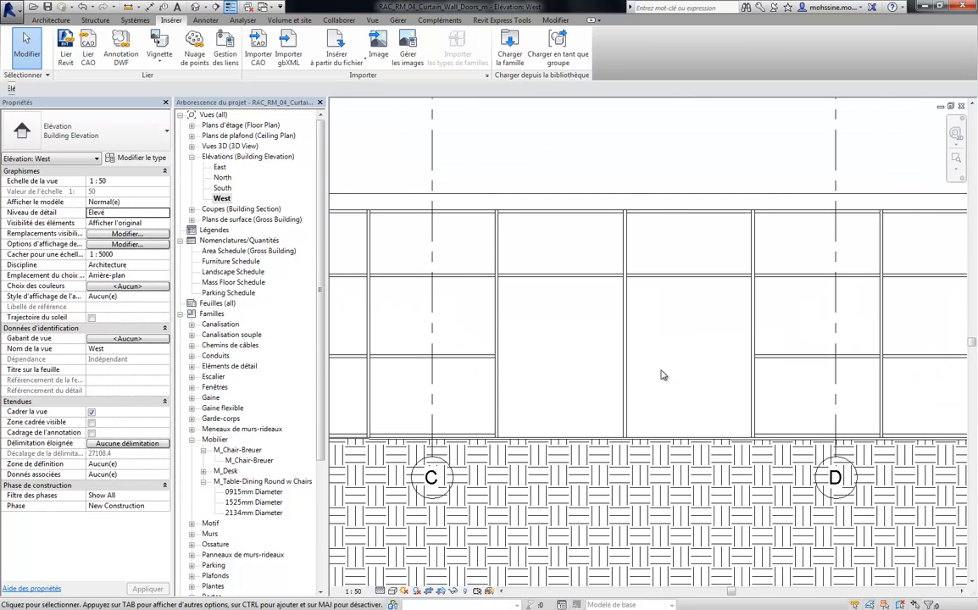
- Examine the types offered by the Door command for the loaded curtain wall door family, and leave the command without placing a door
{"action": "left_click", "coordinate": [51, 19]}
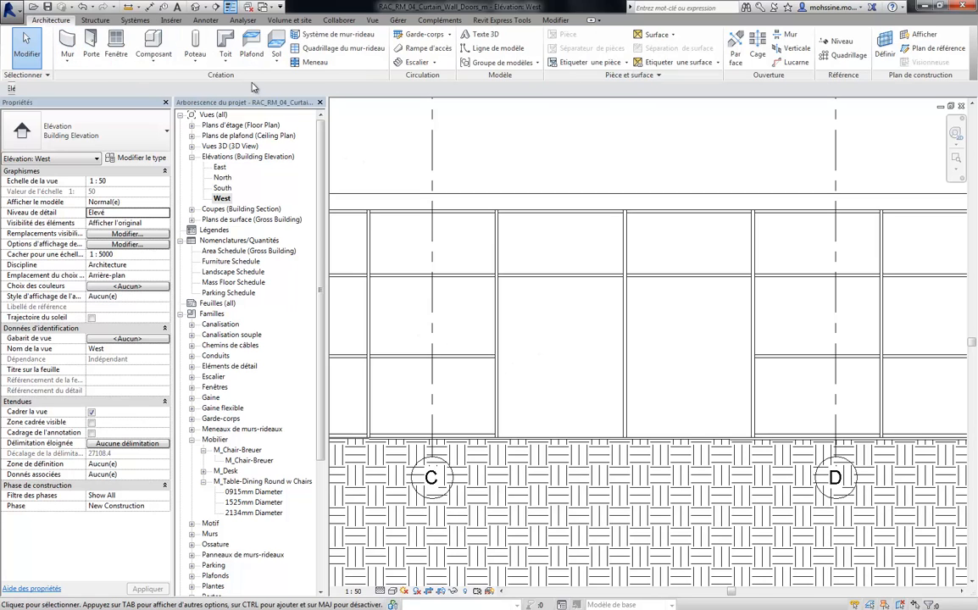
{"action": "left_click", "coordinate": [96, 51]}
{"action": "left_click", "coordinate": [136, 142]}
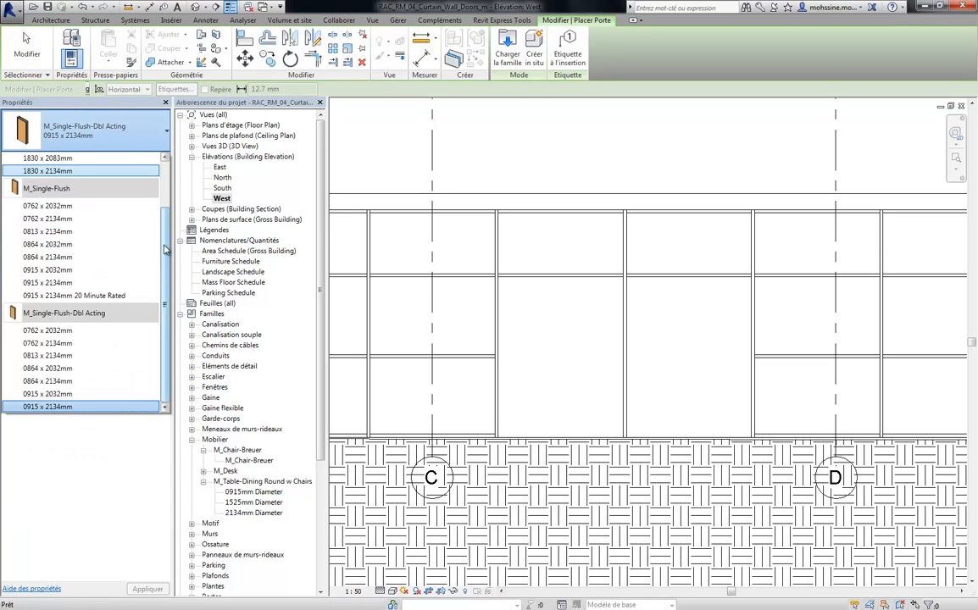
{"action": "scroll", "coordinate": [166, 248], "scroll_direction": "up", "scroll_amount": 2}
{"action": "scroll", "coordinate": [167, 249], "scroll_direction": "down", "scroll_amount": 2}
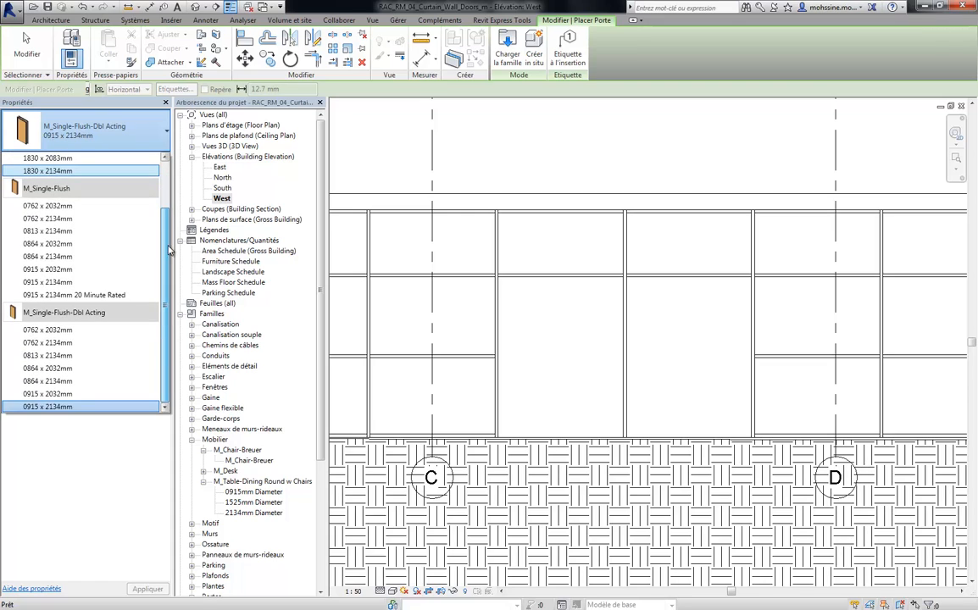
{"action": "scroll", "coordinate": [168, 250], "scroll_direction": "up", "scroll_amount": 2}
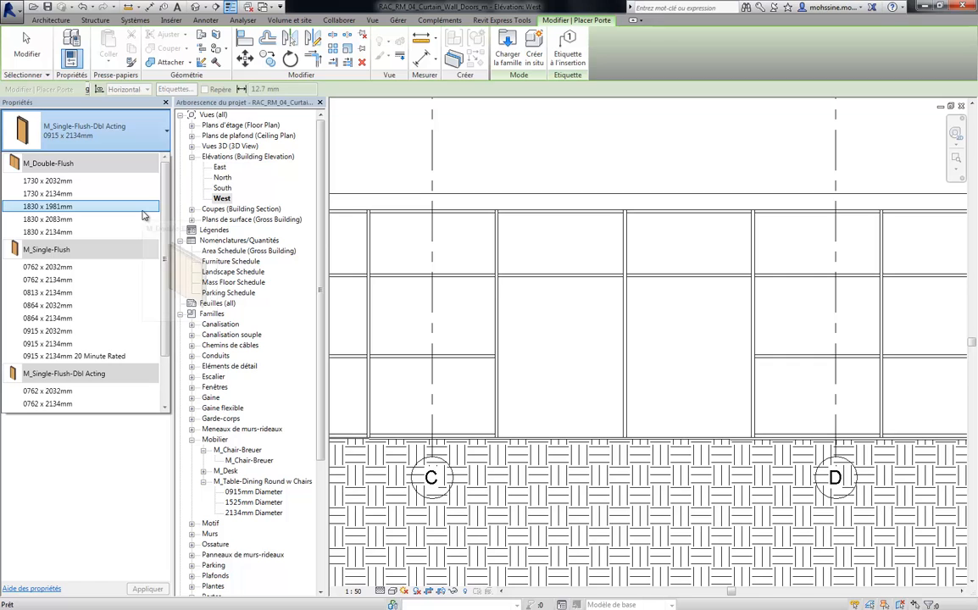
{"action": "left_click", "coordinate": [628, 55]}
{"action": "left_click", "coordinate": [33, 63]}
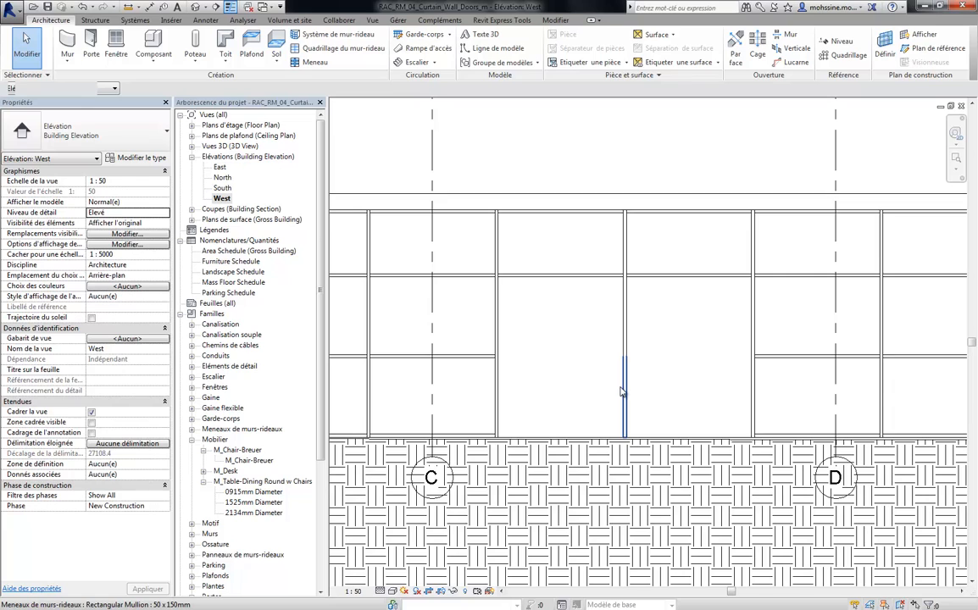
- Unpin the lower glazed panel in the bay nearer grid C and change its type to M_Mur-rideau-Vitrine-Double, Porte double de vitrine
{"action": "key", "text": "Tab"}
{"action": "key", "text": "Tab"}
{"action": "key", "text": "Tab"}
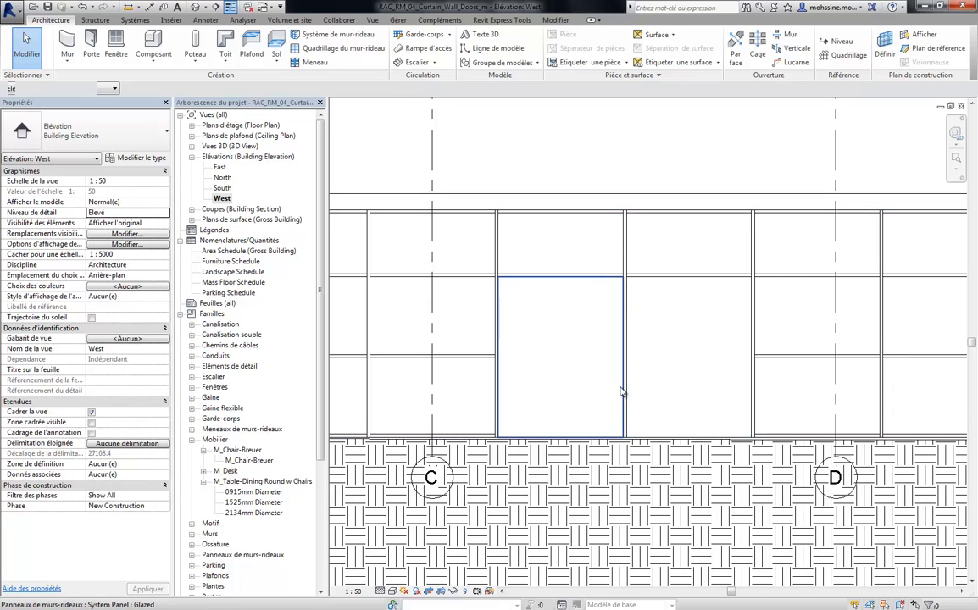
{"action": "left_click", "coordinate": [621, 392]}
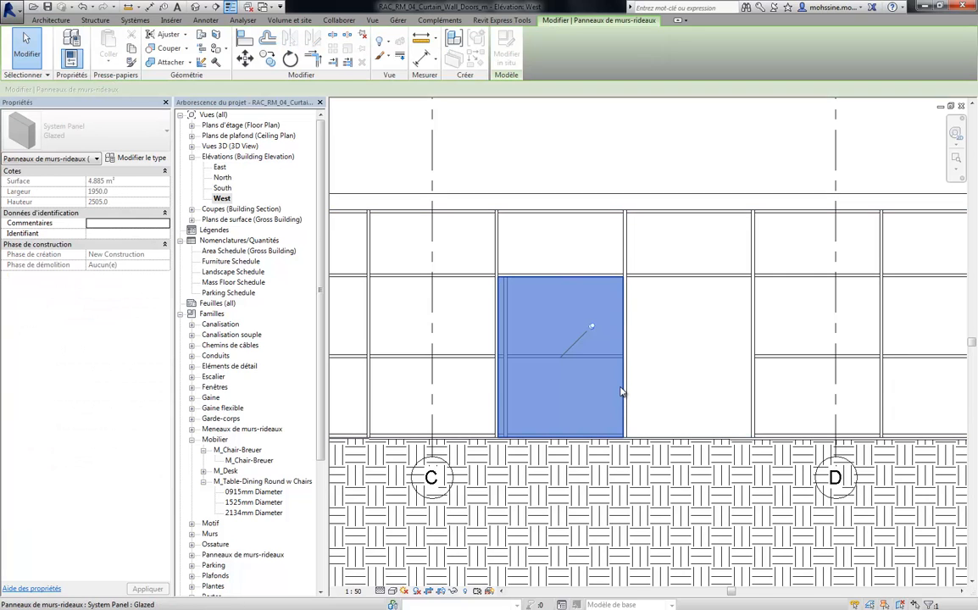
{"action": "left_click", "coordinate": [594, 330]}
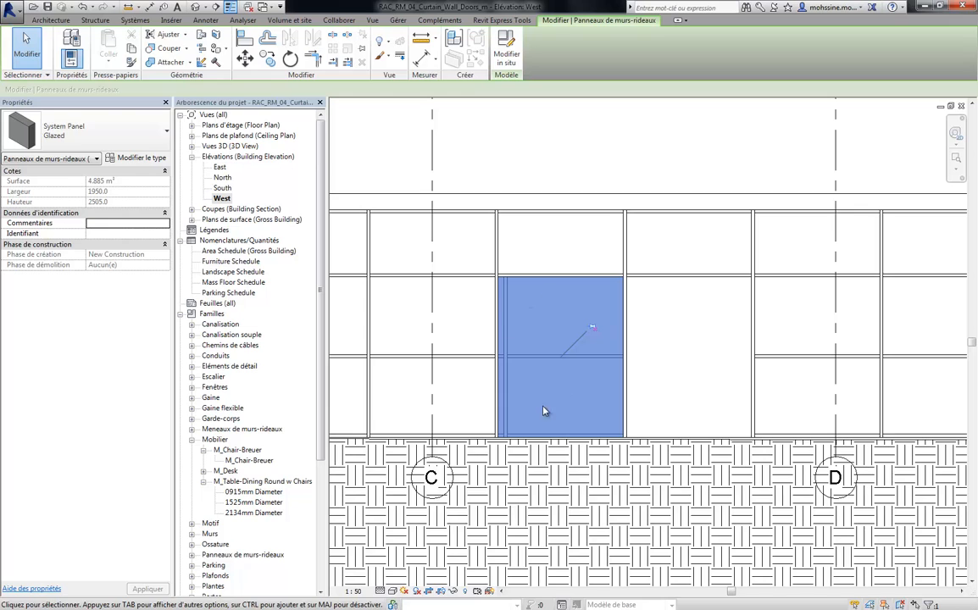
{"action": "left_click", "coordinate": [144, 143]}
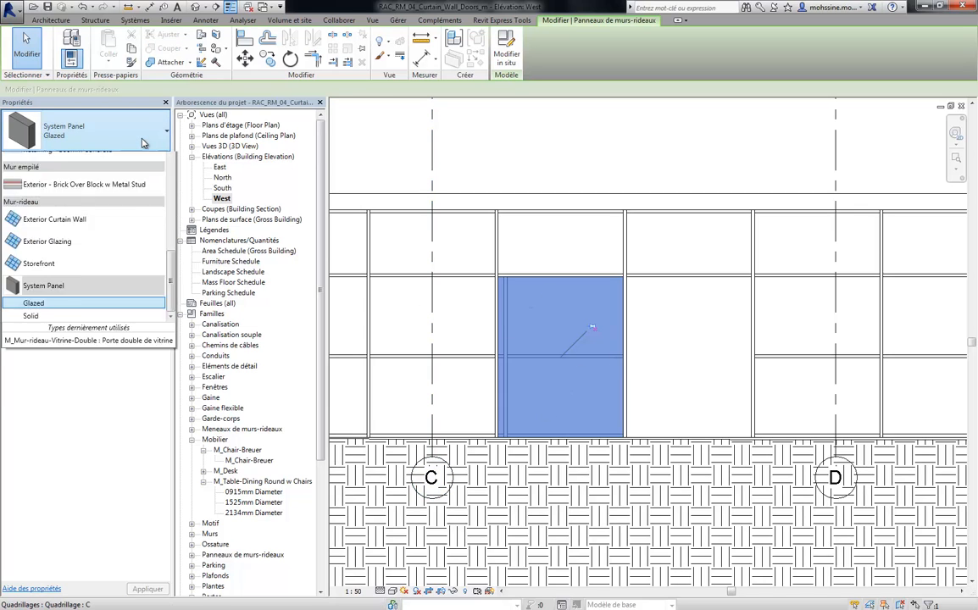
{"action": "scroll", "coordinate": [170, 331], "scroll_direction": "up", "scroll_amount": 1}
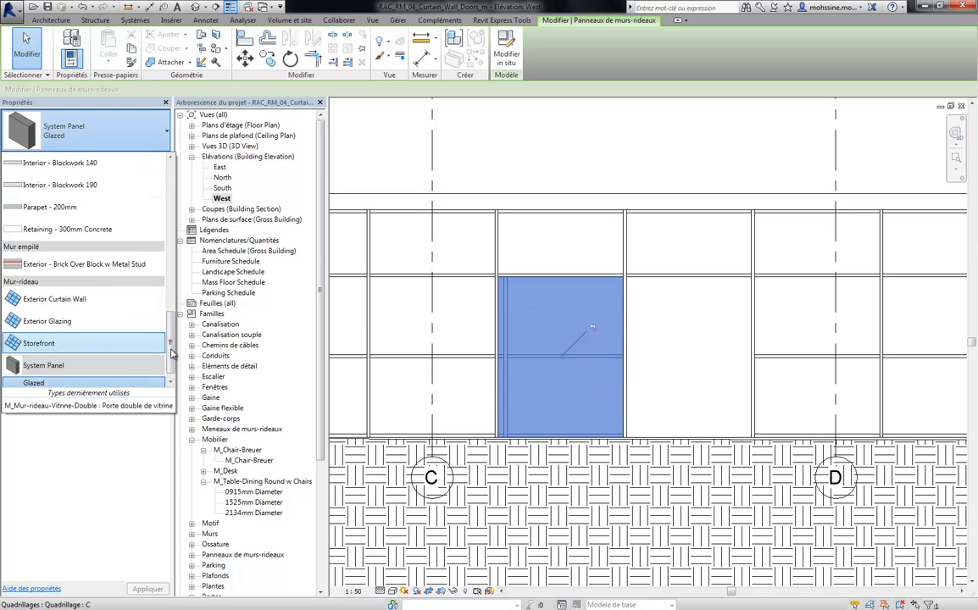
{"action": "left_click_drag", "start_coordinate": [172, 353], "coordinate": [172, 197]}
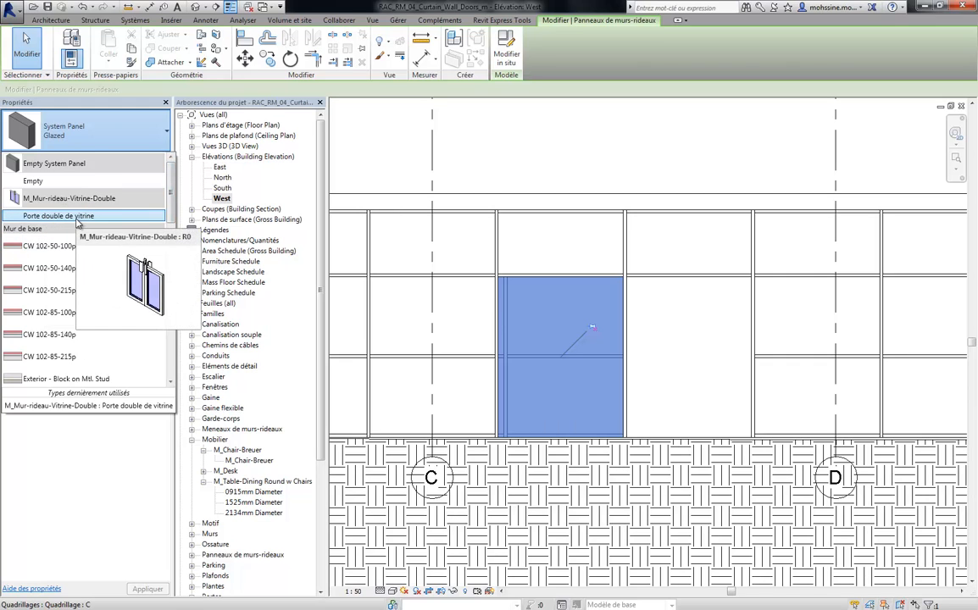
{"action": "left_click", "coordinate": [77, 217]}
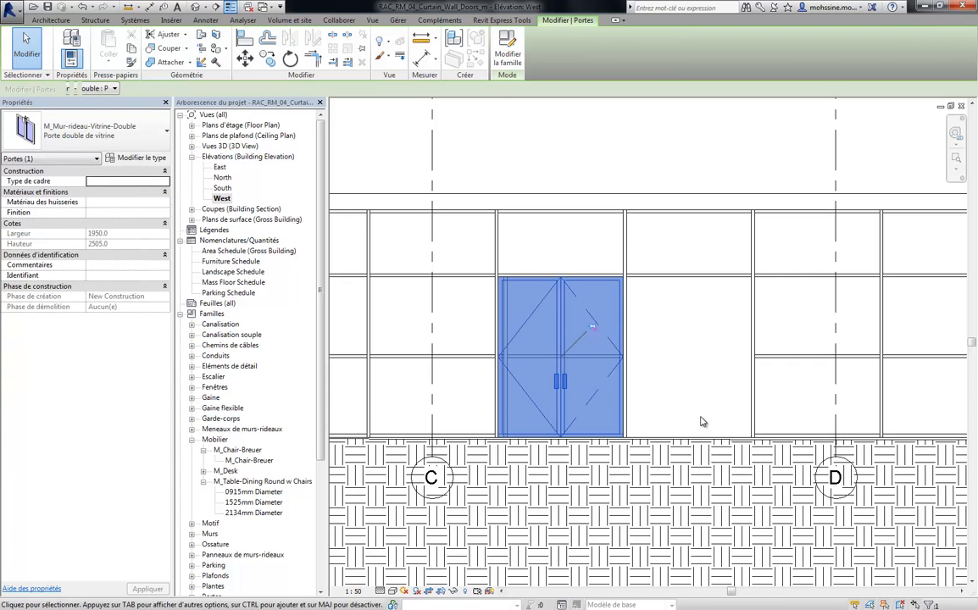
{"action": "key", "text": "Escape"}
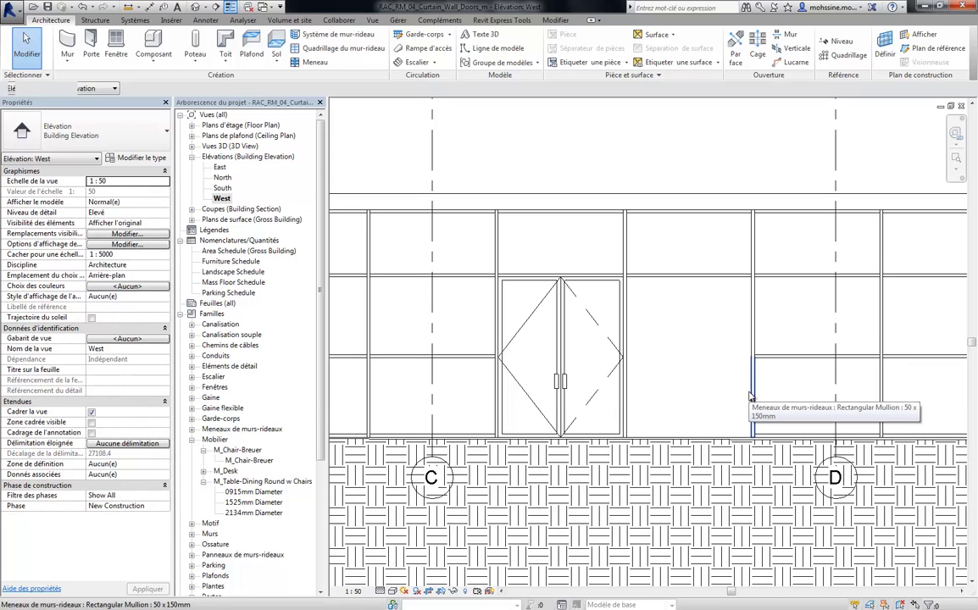
- Unpin the lower glazed panel in the bay nearer grid D and change its type to M_Mur-rideau-Vitrine-Double, Porte double de vitrine
{"action": "key", "text": "Tab"}
{"action": "key", "text": "Tab"}
{"action": "key", "text": "Tab"}
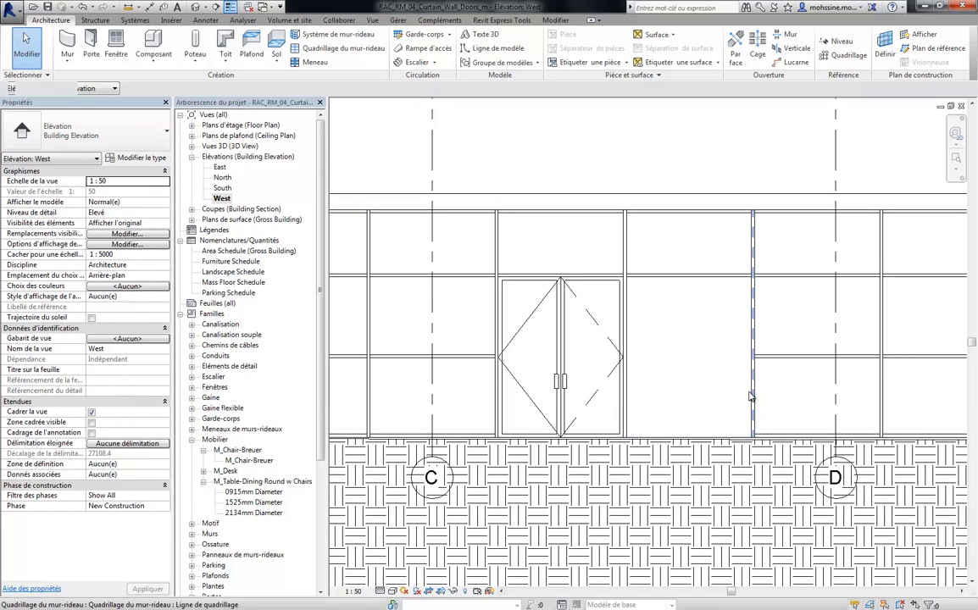
{"action": "left_click", "coordinate": [750, 397]}
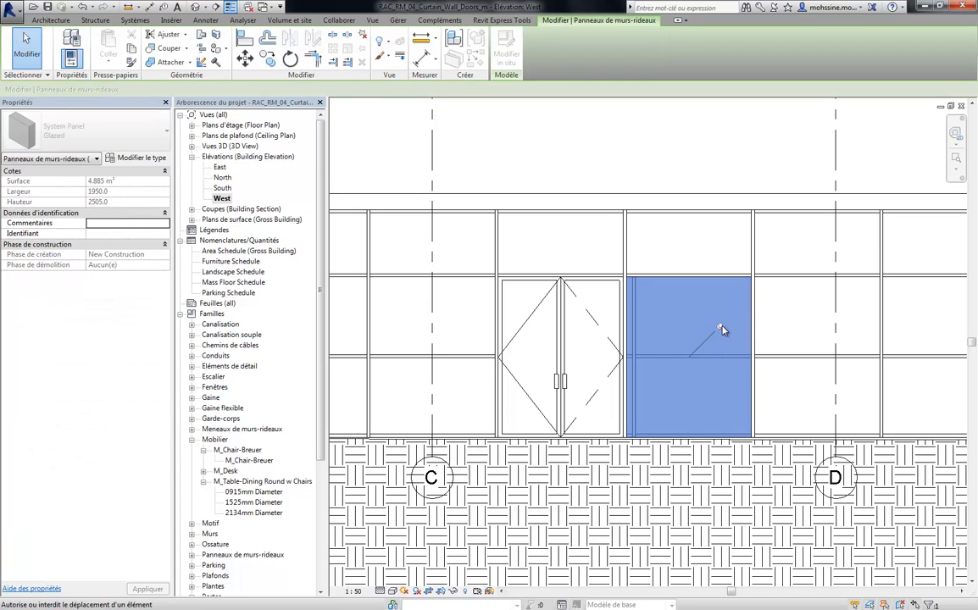
{"action": "left_click", "coordinate": [85, 134]}
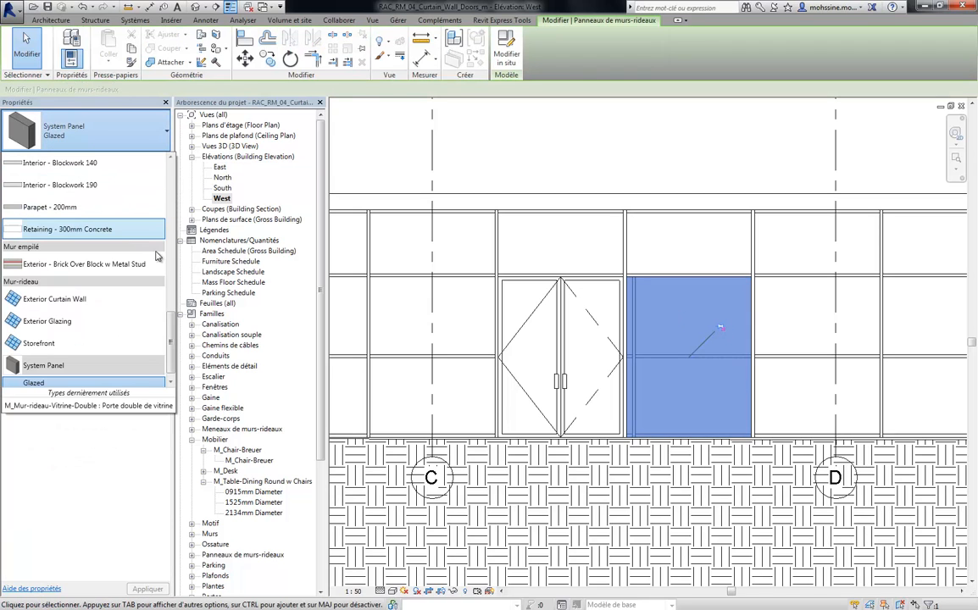
{"action": "left_click_drag", "start_coordinate": [170, 309], "coordinate": [177, 170]}
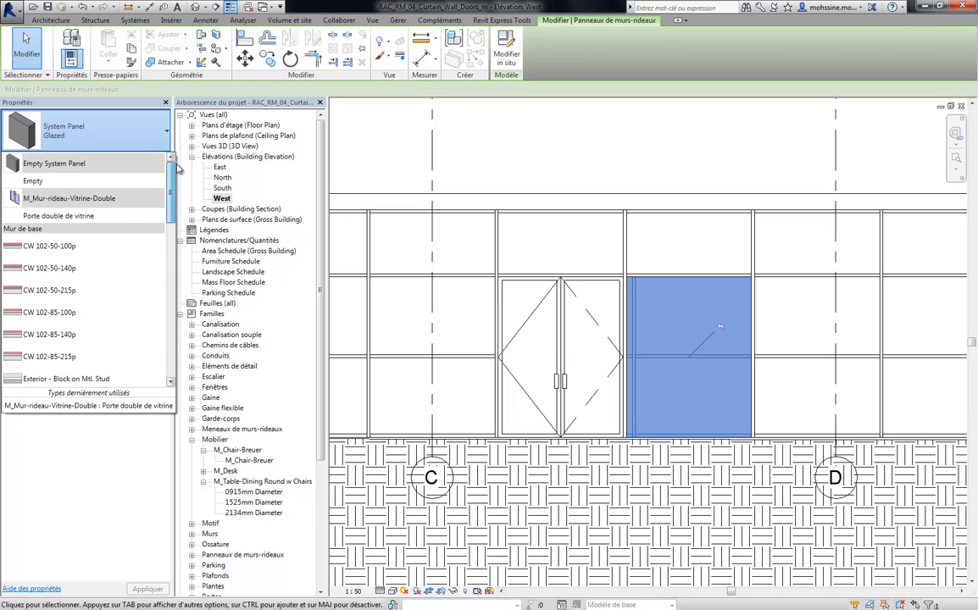
{"action": "left_click", "coordinate": [59, 216]}
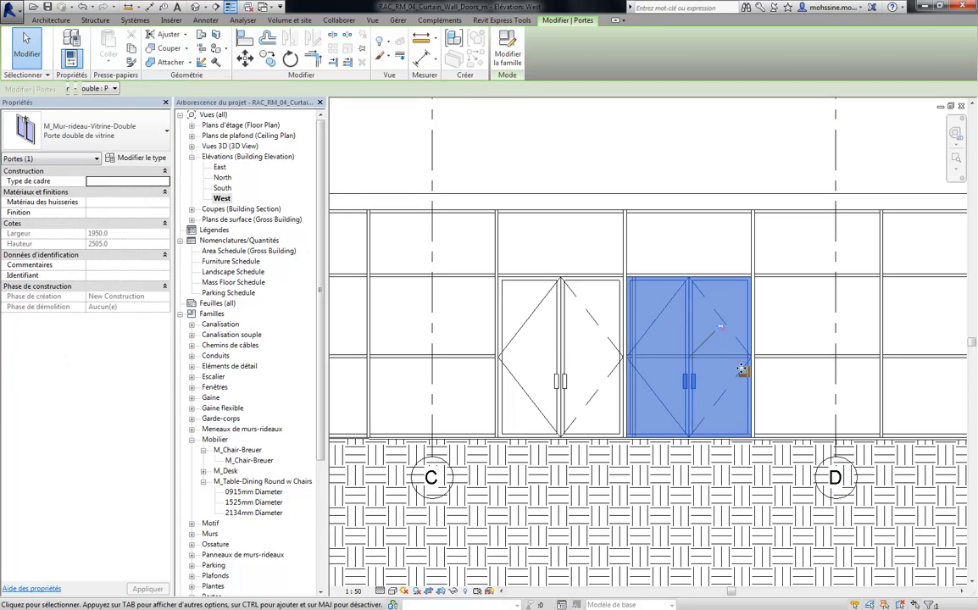
{"action": "key", "text": "Escape"}
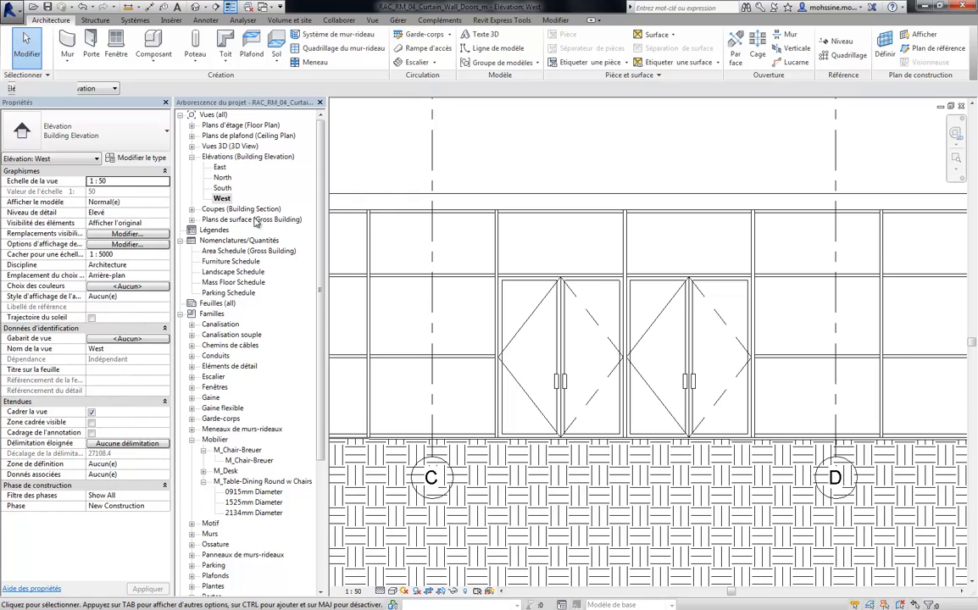
- Open the 01 - Entry Level floor plan and examine the swing of the two curtain wall double doors at the entrance
{"action": "left_click", "coordinate": [191, 124]}
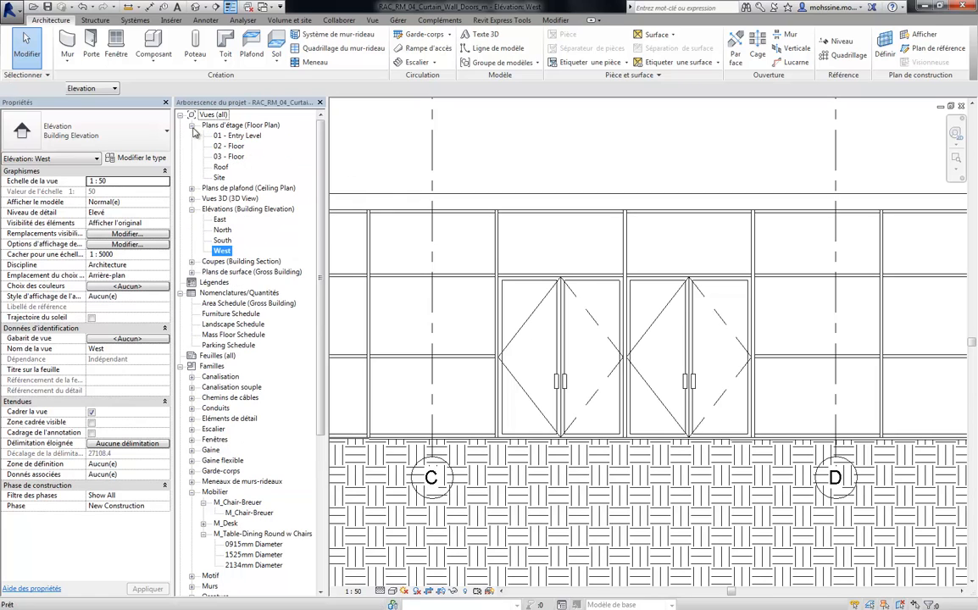
{"action": "double_click", "coordinate": [239, 135]}
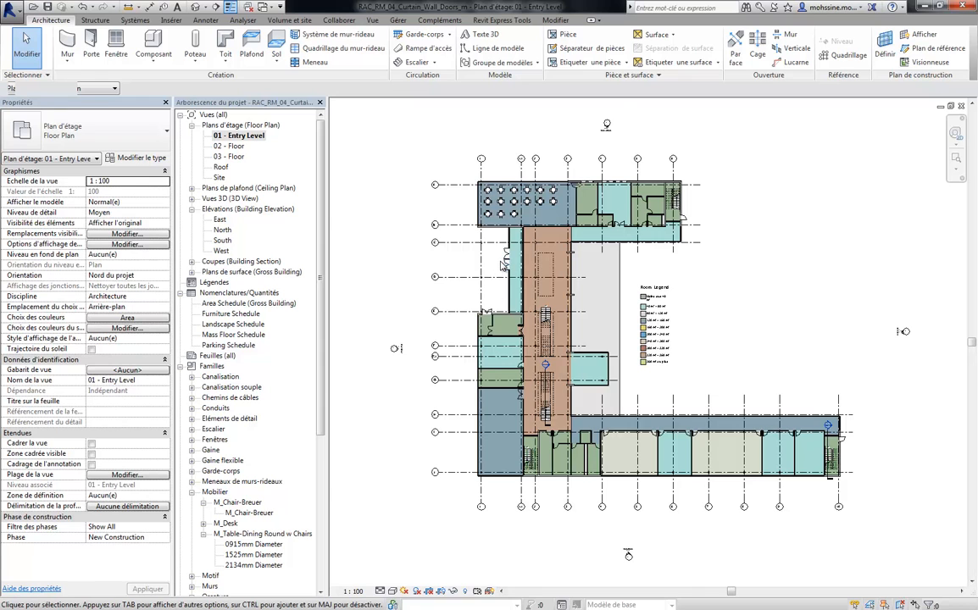
{"action": "scroll", "coordinate": [508, 267], "scroll_direction": "up", "scroll_amount": 5}
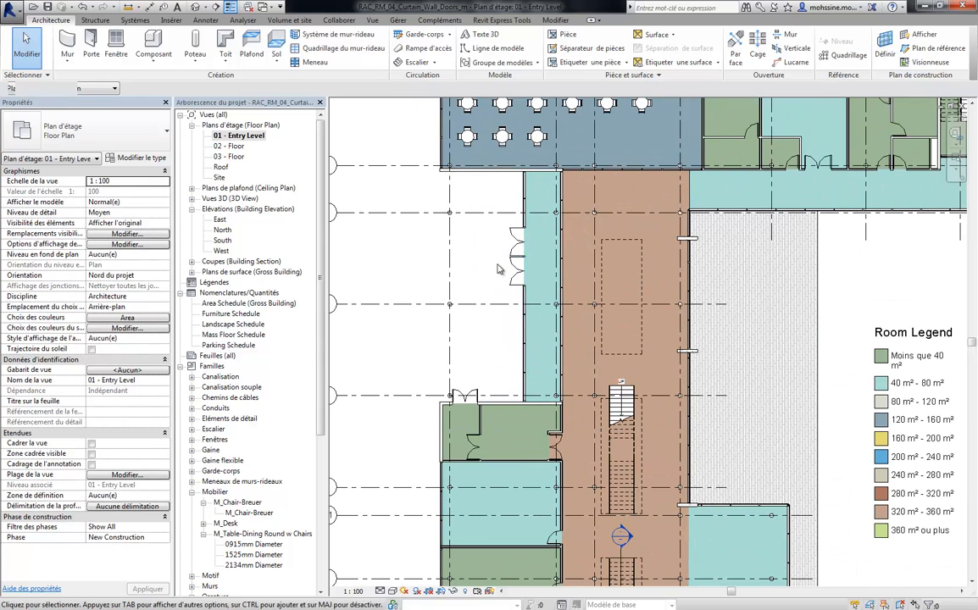
{"action": "scroll", "coordinate": [495, 265], "scroll_direction": "up", "scroll_amount": 3}
{"action": "middle_click_drag", "start_coordinate": [480, 288], "coordinate": [571, 335]}
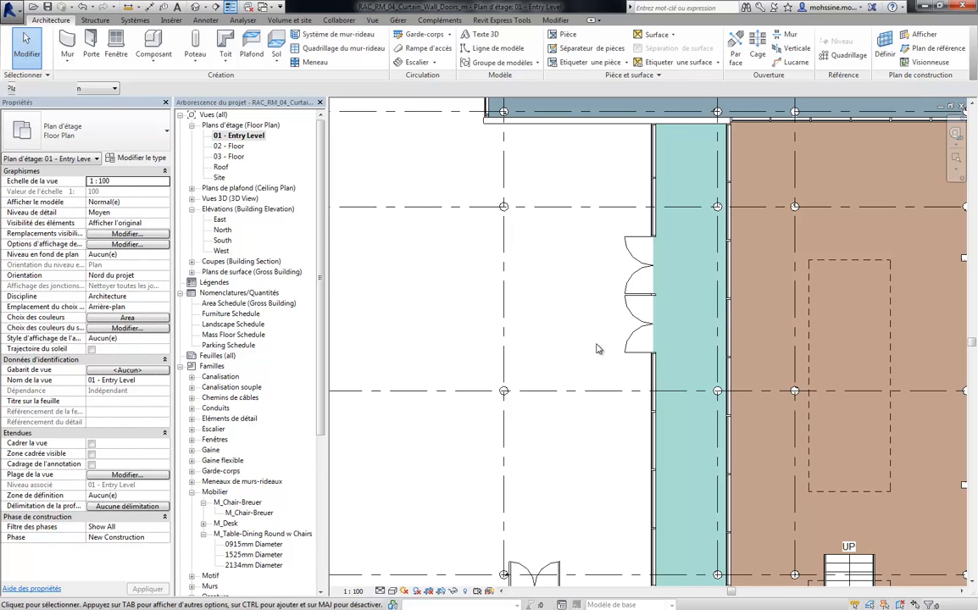
- Delete the inner Exterior Curtain Wall between the entrance vestibule and the main hall in the 01 - Entry Level plan
{"action": "middle_click_drag", "start_coordinate": [675, 229], "coordinate": [579, 322]}
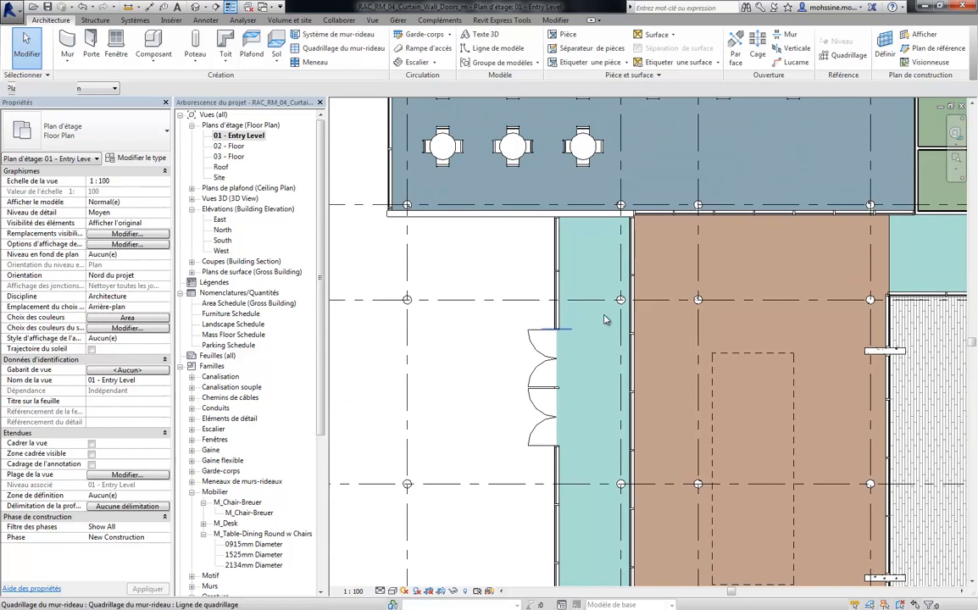
{"action": "scroll", "coordinate": [605, 319], "scroll_direction": "up", "scroll_amount": 2}
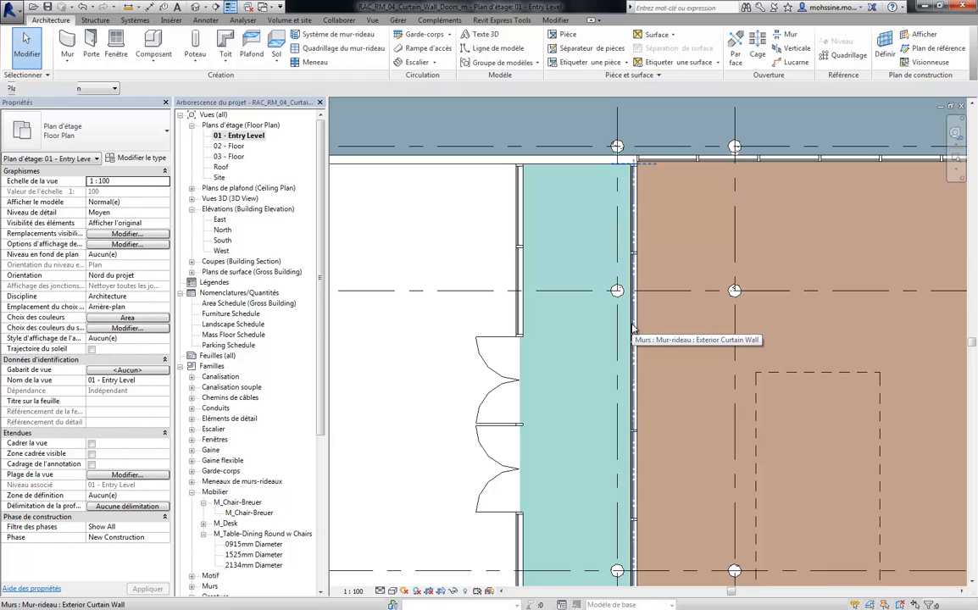
{"action": "scroll", "coordinate": [631, 329], "scroll_direction": "down", "scroll_amount": 5}
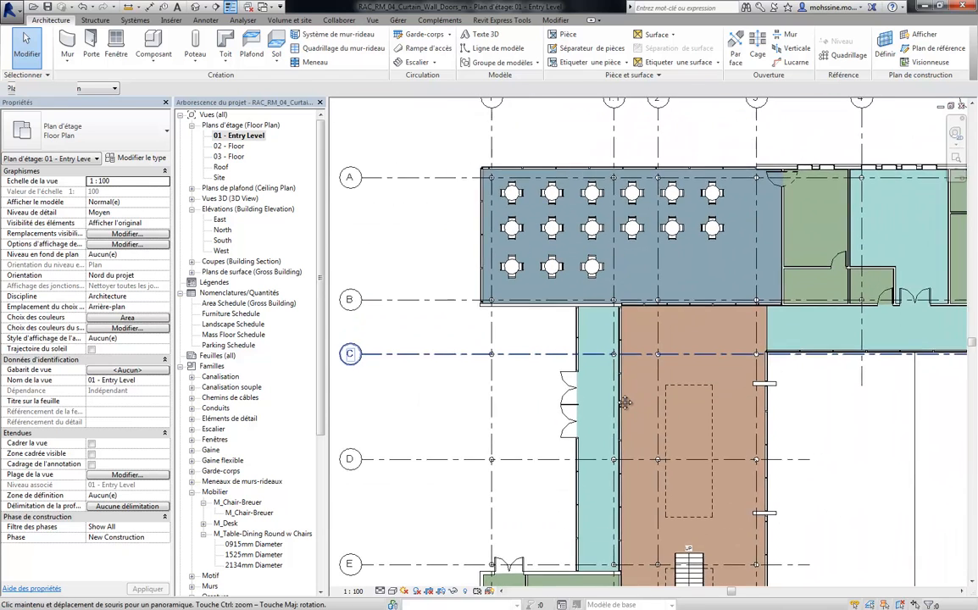
{"action": "middle_click_drag", "start_coordinate": [621, 441], "coordinate": [623, 454]}
{"action": "scroll", "coordinate": [615, 449], "scroll_direction": "up", "scroll_amount": 5}
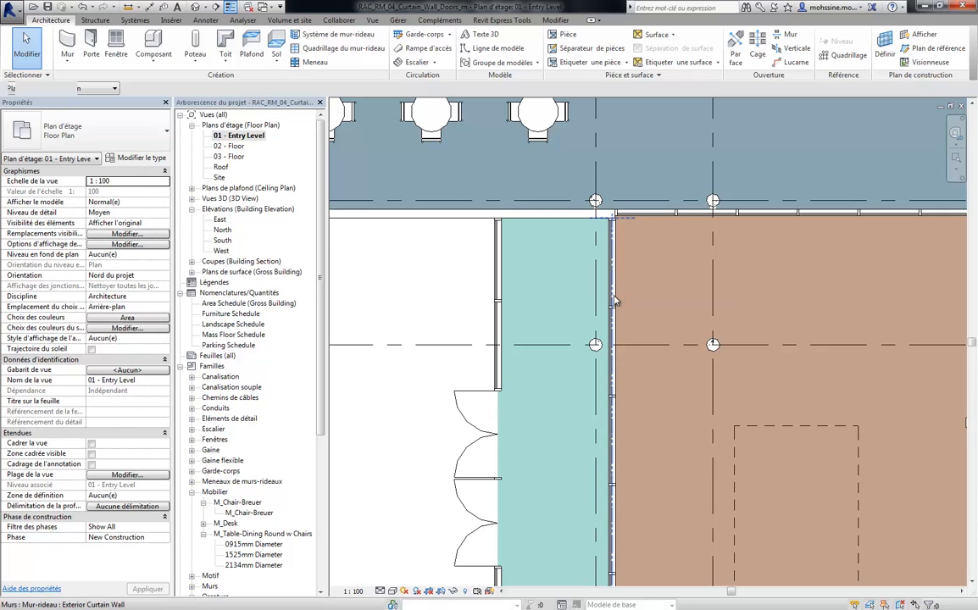
{"action": "key", "text": "Tab"}
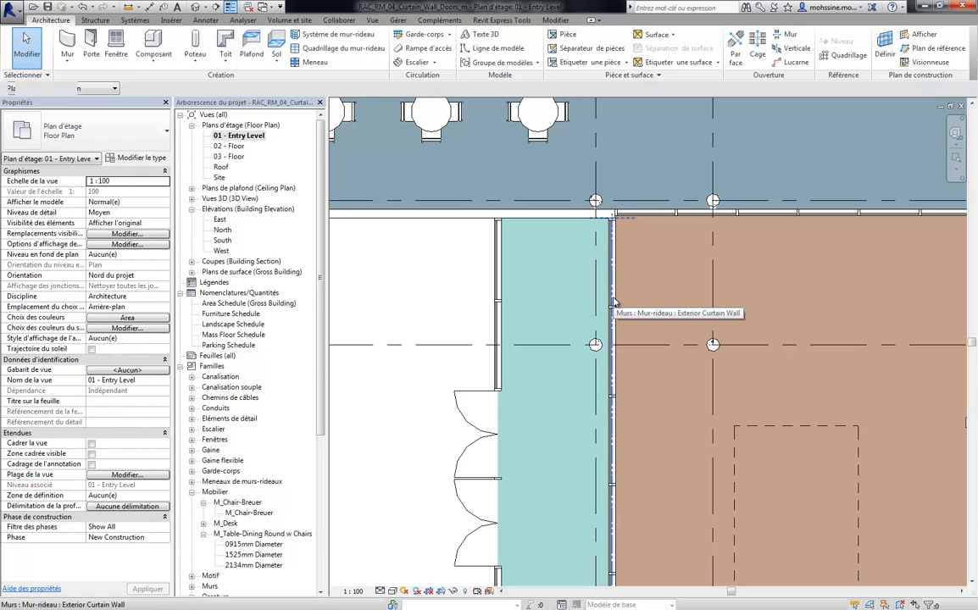
{"action": "left_click", "coordinate": [614, 302]}
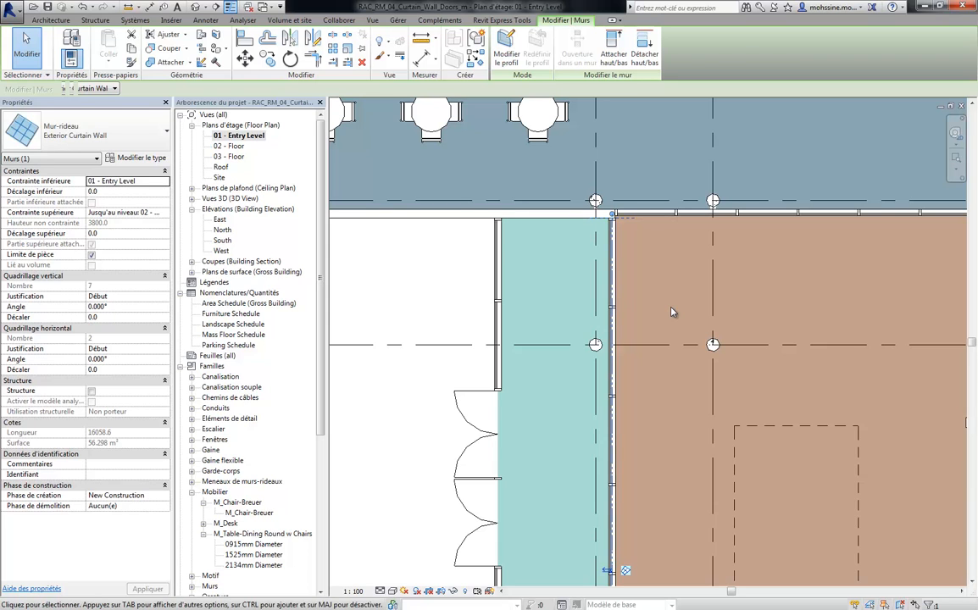
{"action": "key", "text": "Delete"}
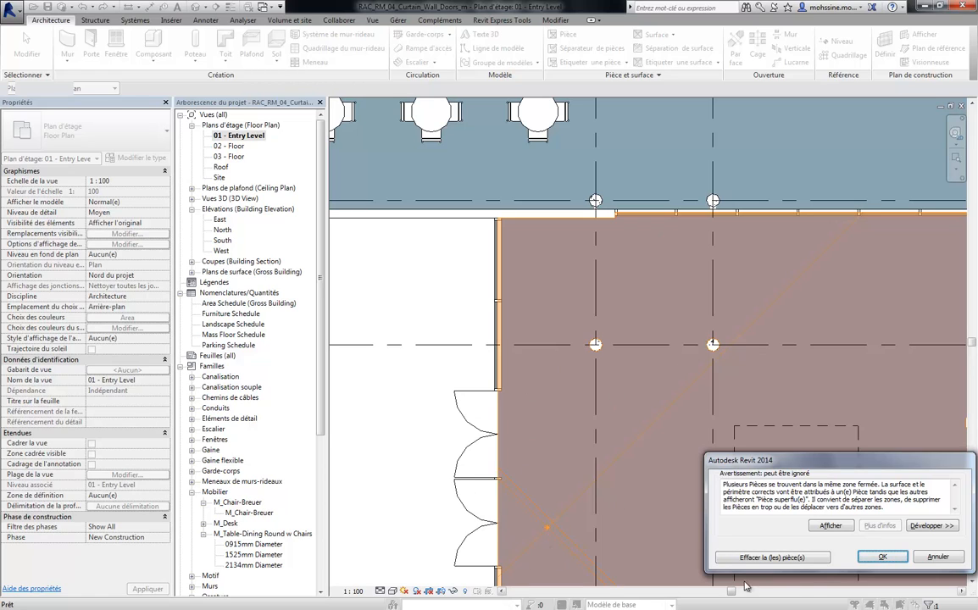
{"action": "left_click", "coordinate": [883, 558]}
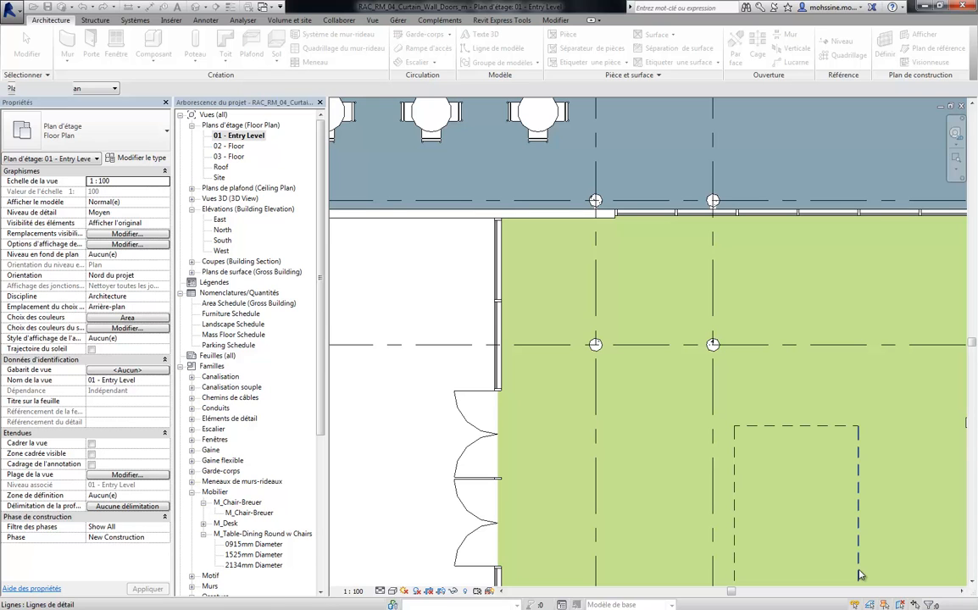
- Copy the outer curtain wall with its double doors 2500 mm east to form the vestibule's inner wall
{"action": "scroll", "coordinate": [376, 301], "scroll_direction": "down", "scroll_amount": 2}
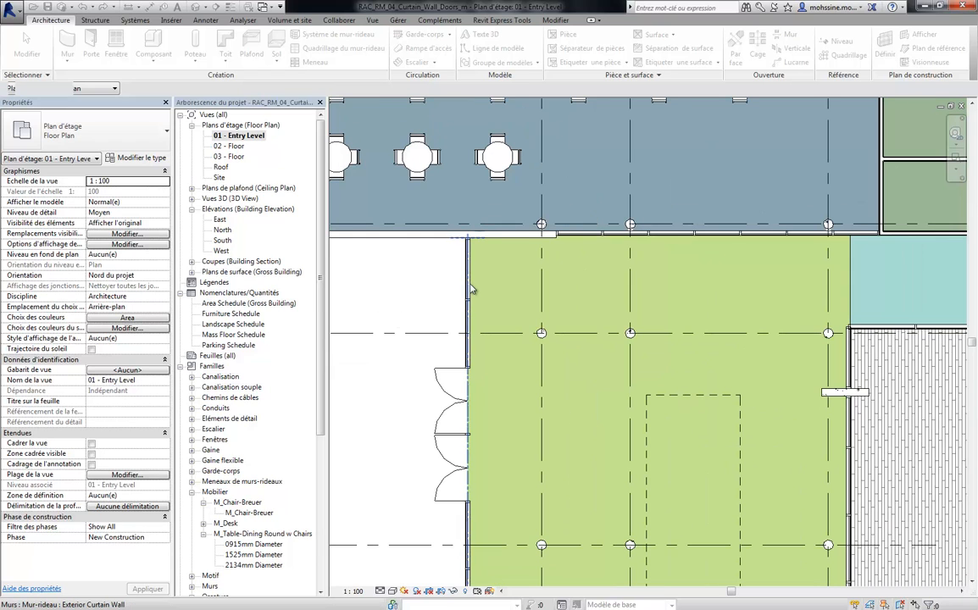
{"action": "left_click", "coordinate": [469, 289]}
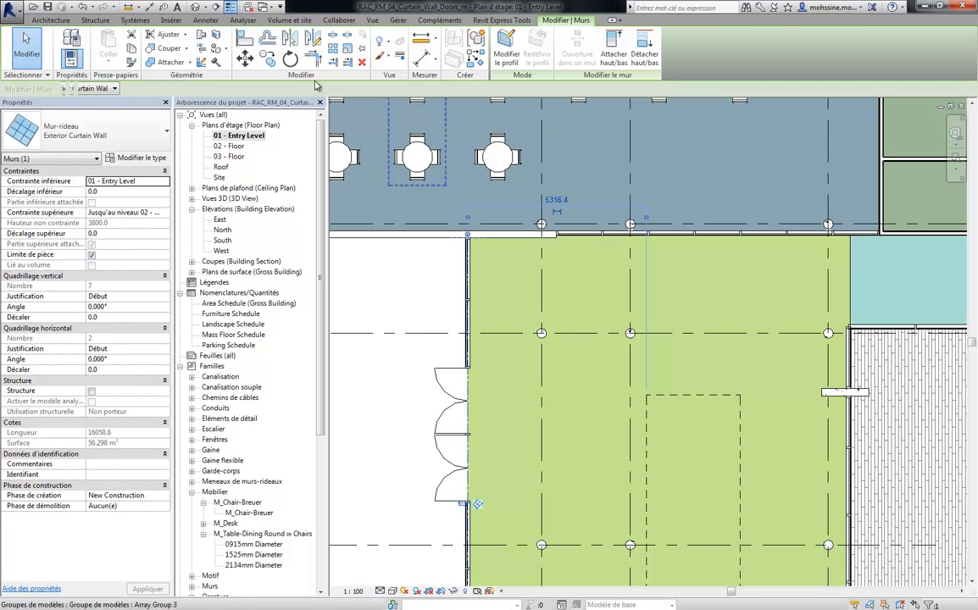
{"action": "left_click", "coordinate": [244, 57]}
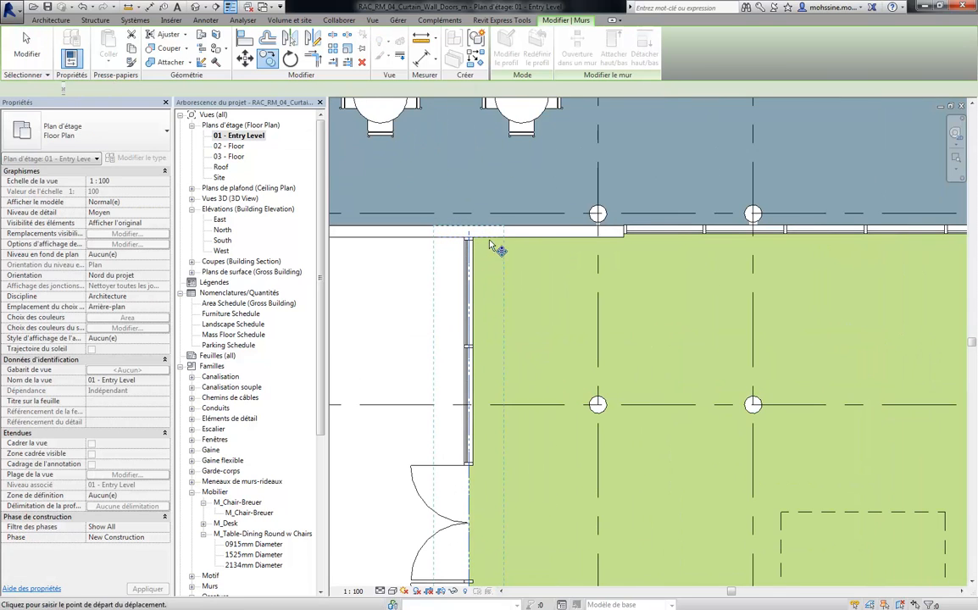
{"action": "scroll", "coordinate": [487, 280], "scroll_direction": "up", "scroll_amount": 3}
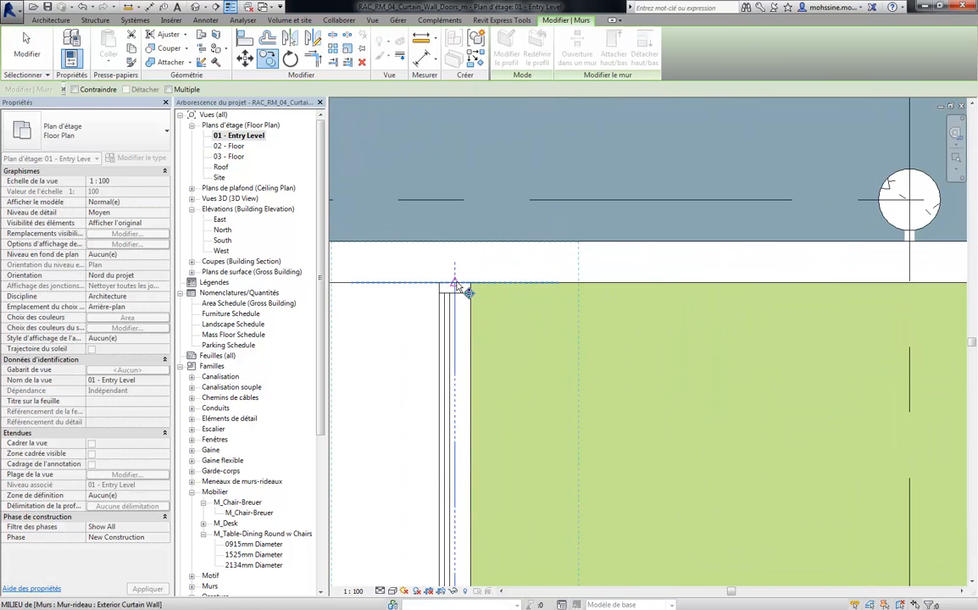
{"action": "left_click", "coordinate": [457, 282]}
{"action": "scroll", "coordinate": [642, 291], "scroll_direction": "down", "scroll_amount": 3}
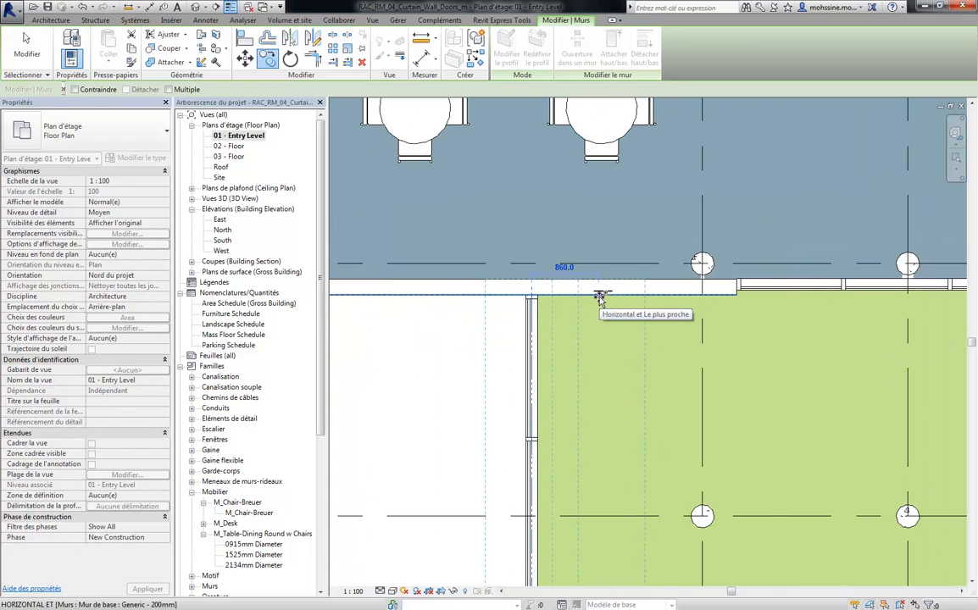
{"action": "left_click", "coordinate": [728, 294]}
{"action": "scroll", "coordinate": [727, 294], "scroll_direction": "down", "scroll_amount": 2}
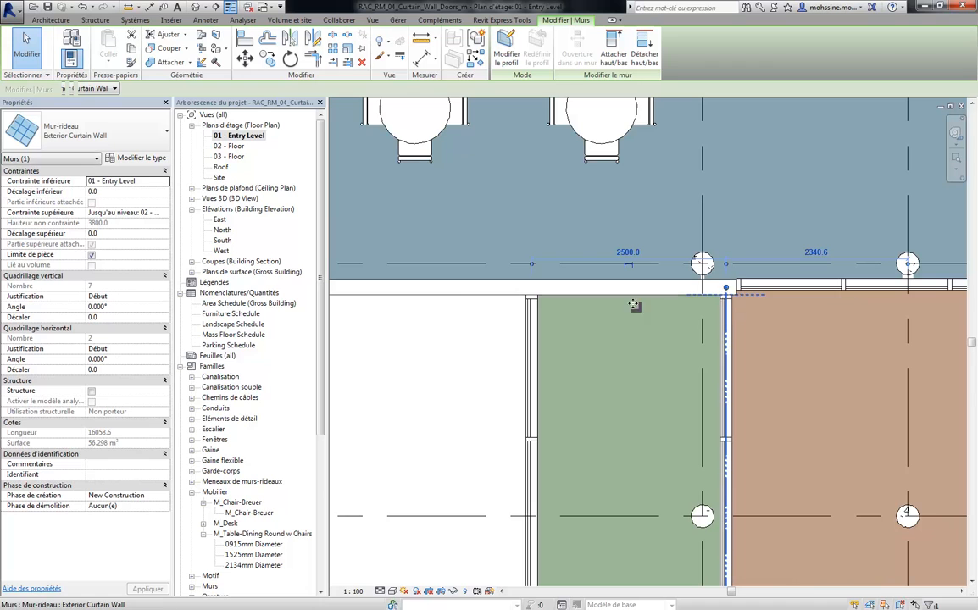
{"action": "scroll", "coordinate": [563, 340], "scroll_direction": "down", "scroll_amount": 2}
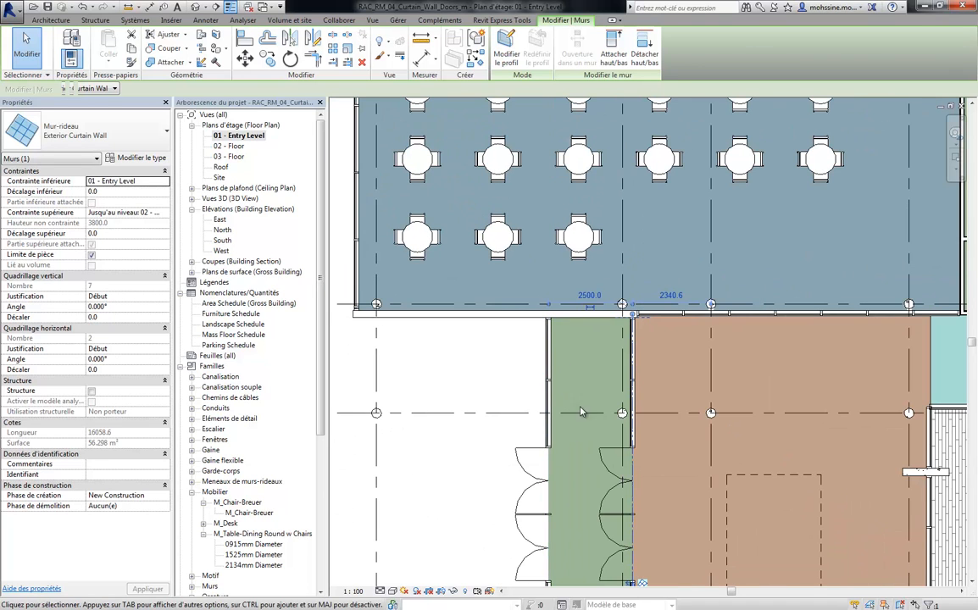
- Try to align the copied curtain wall's reference line with the end face of the wall to the south, and undo the alignment
{"action": "middle_click_drag", "start_coordinate": [492, 511], "coordinate": [487, 333]}
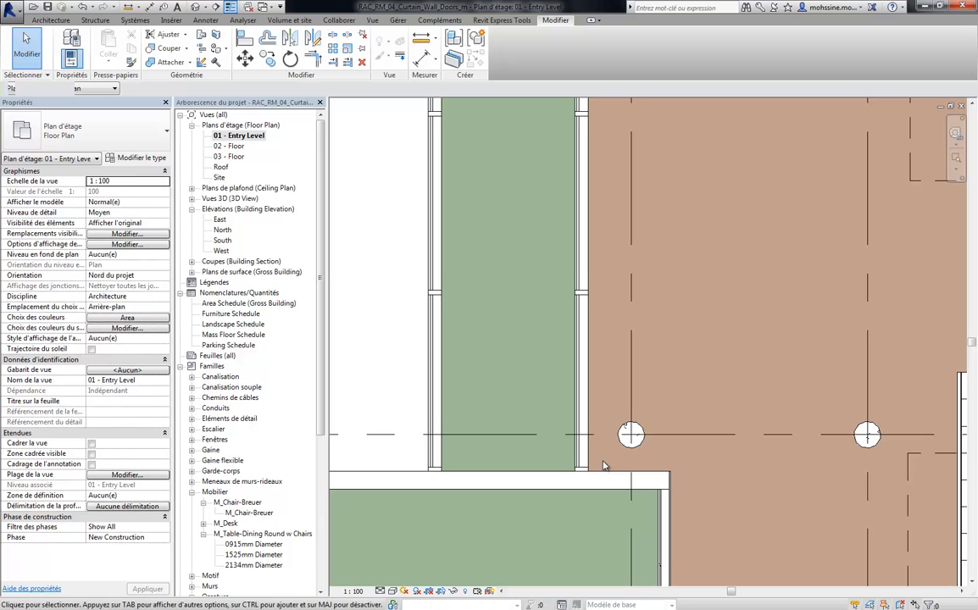
{"action": "scroll", "coordinate": [579, 416], "scroll_direction": "up", "scroll_amount": 2}
{"action": "scroll", "coordinate": [576, 423], "scroll_direction": "up", "scroll_amount": 1}
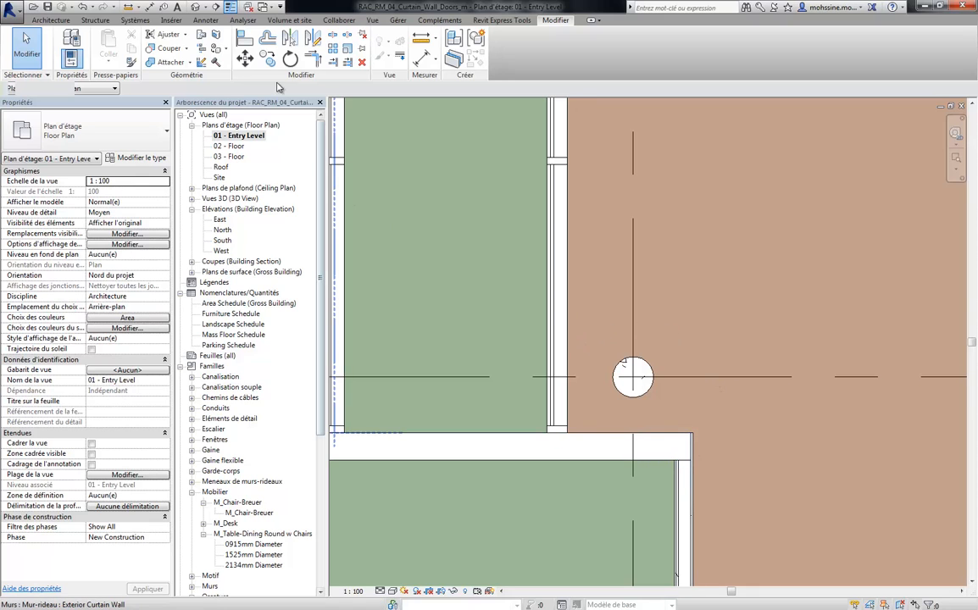
{"action": "left_click", "coordinate": [246, 40]}
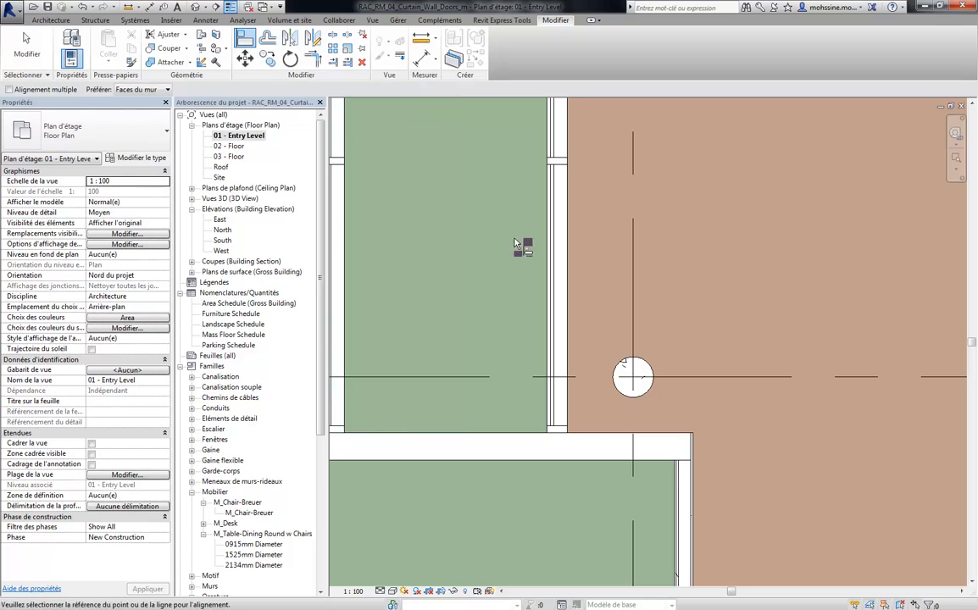
{"action": "left_click", "coordinate": [697, 509]}
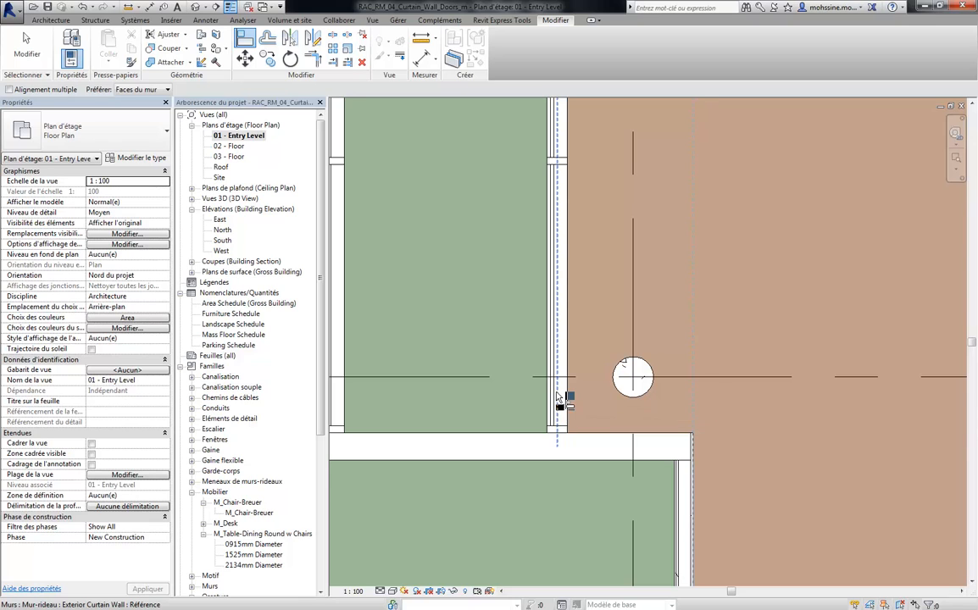
{"action": "left_click_drag", "start_coordinate": [558, 397], "coordinate": [695, 366]}
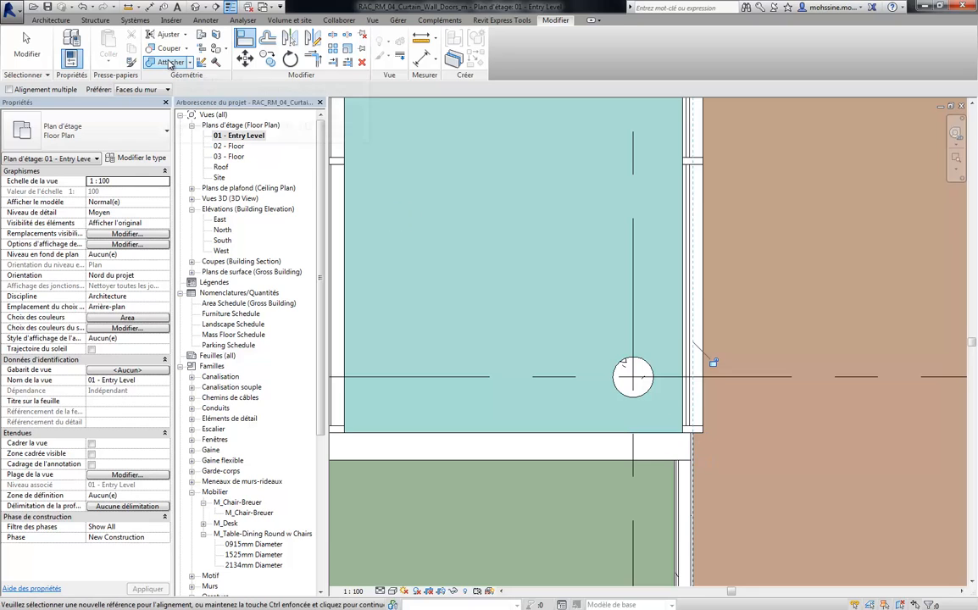
{"action": "left_click", "coordinate": [84, 7]}
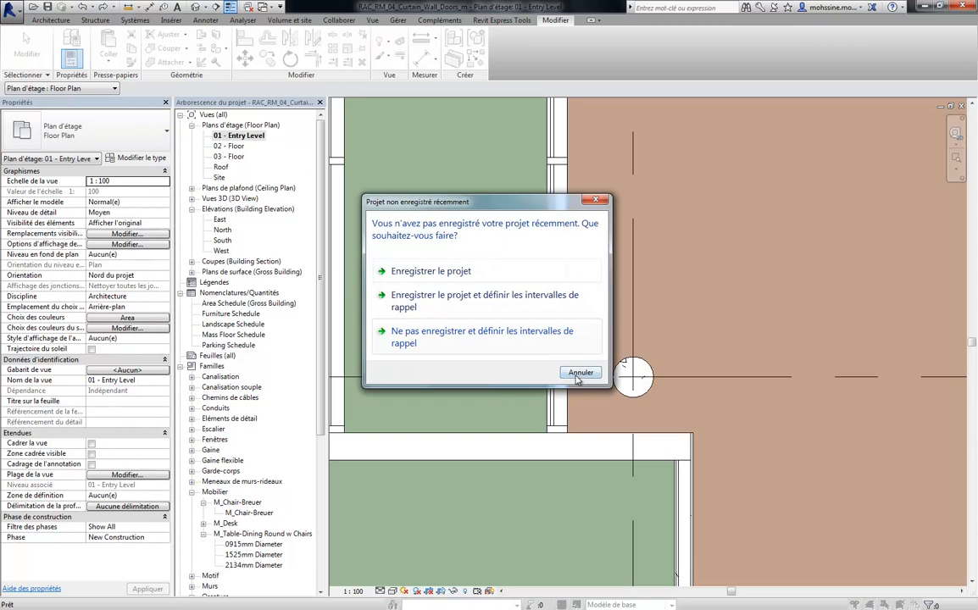
{"action": "left_click", "coordinate": [580, 373]}
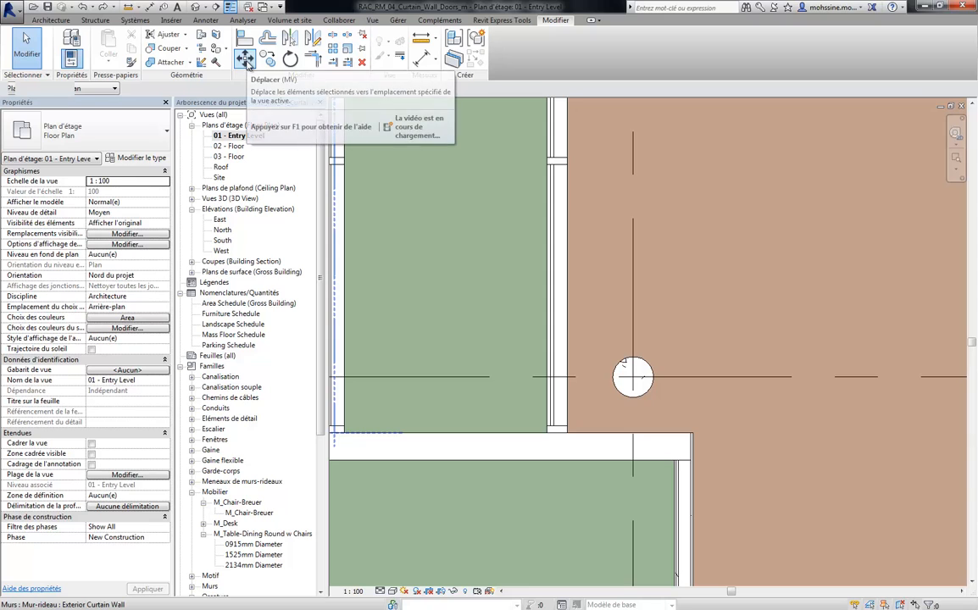
- Move the copied curtain wall 923.5 mm east, from its southern mullion's outer corner to the outer corner of the Generic - 200mm wall
{"action": "left_click", "coordinate": [561, 361]}
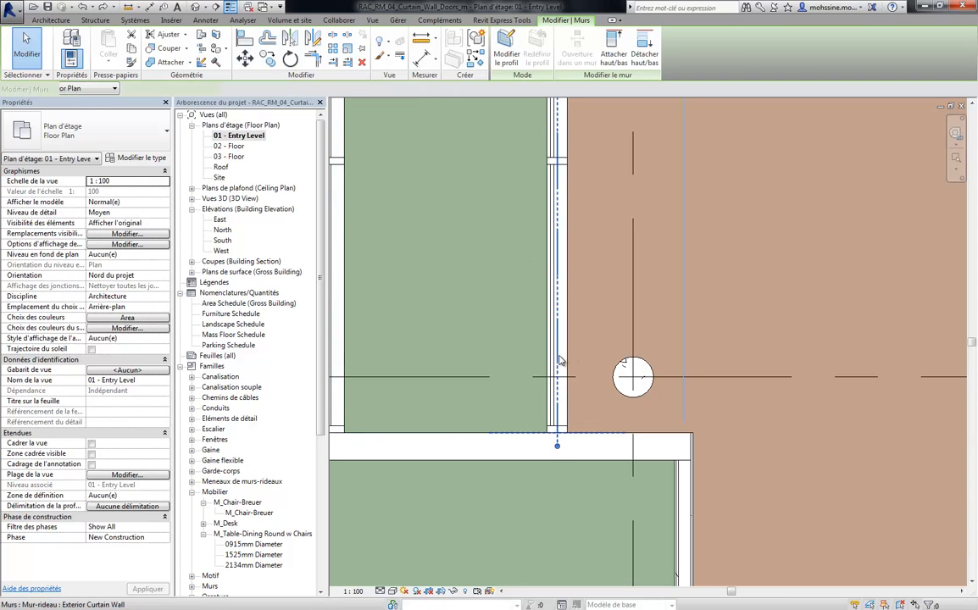
{"action": "left_click", "coordinate": [245, 58]}
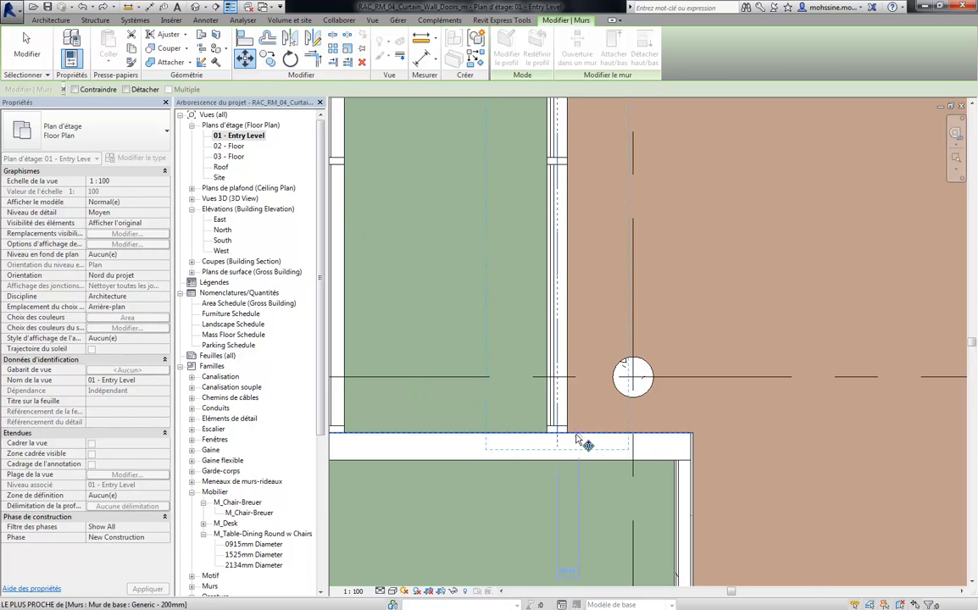
{"action": "scroll", "coordinate": [576, 439], "scroll_direction": "up", "scroll_amount": 3}
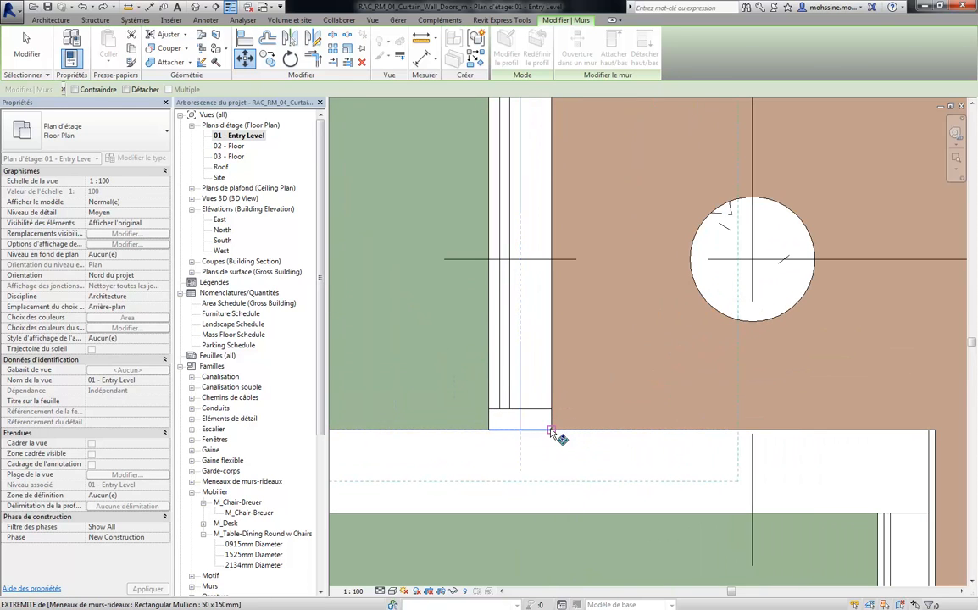
{"action": "left_click", "coordinate": [553, 430]}
{"action": "scroll", "coordinate": [659, 428], "scroll_direction": "down", "scroll_amount": 2}
{"action": "scroll", "coordinate": [705, 398], "scroll_direction": "up", "scroll_amount": 3}
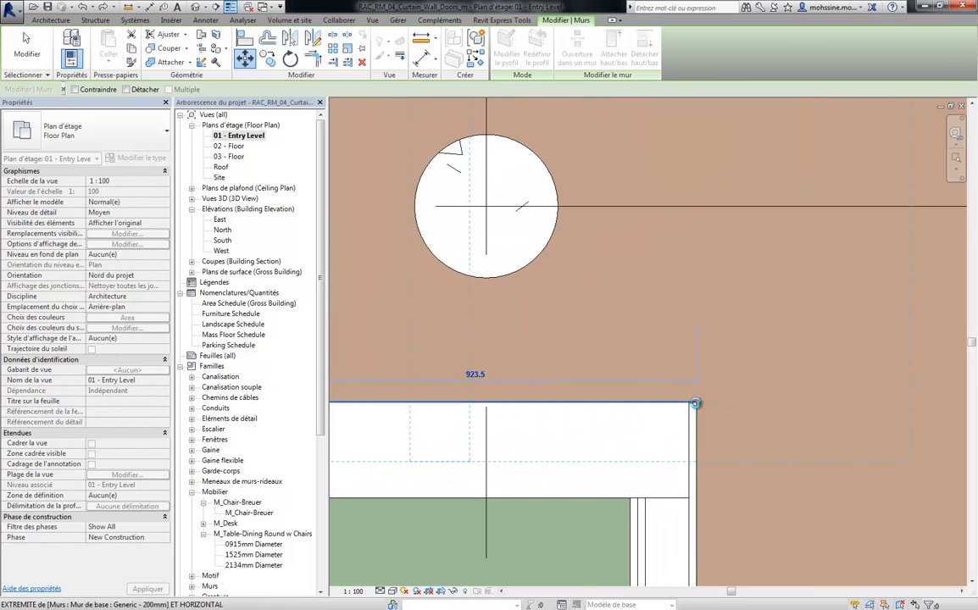
{"action": "left_click", "coordinate": [695, 404]}
{"action": "key", "text": "Escape"}
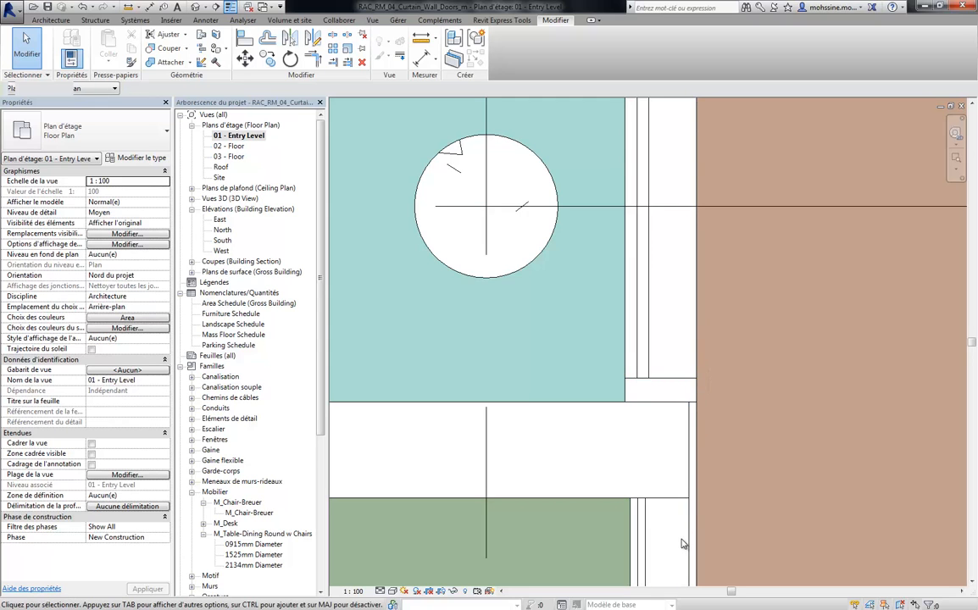
{"action": "scroll", "coordinate": [698, 404], "scroll_direction": "down", "scroll_amount": 15}
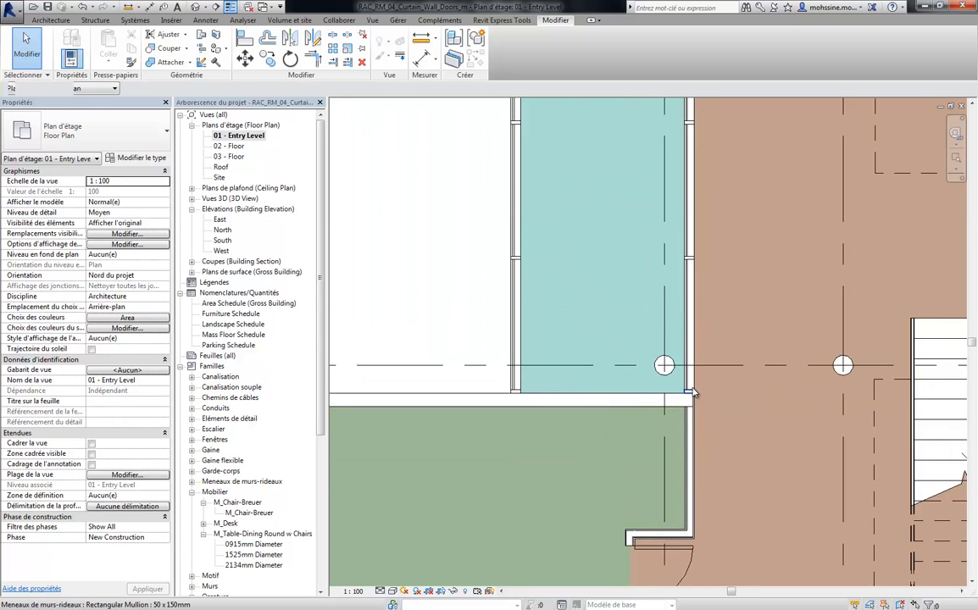
{"action": "middle_click_drag", "start_coordinate": [747, 286], "coordinate": [703, 357]}
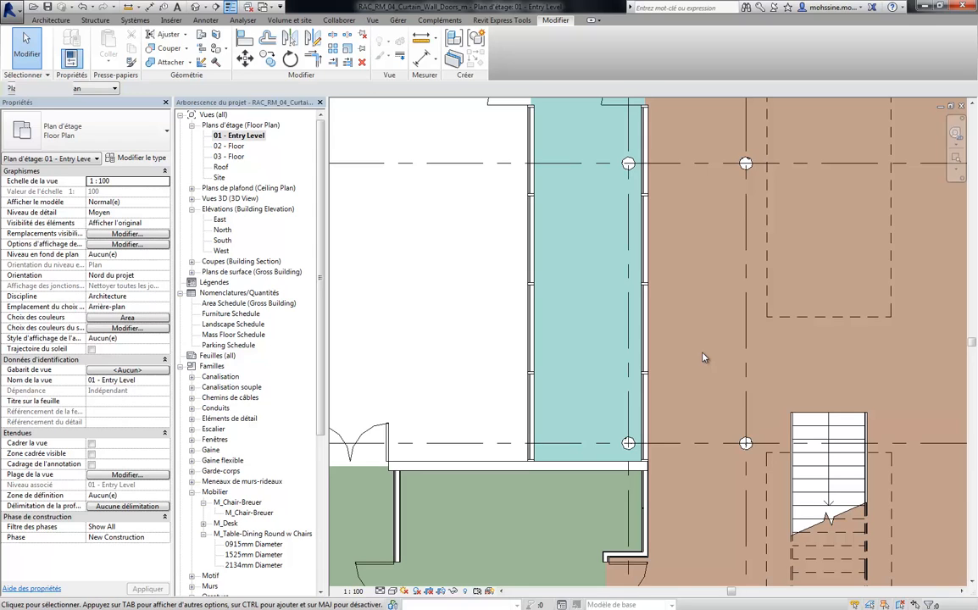
- Open the default 3D view and examine the double doors in the two entrance curtain walls from the west side
{"action": "left_click", "coordinate": [195, 9]}
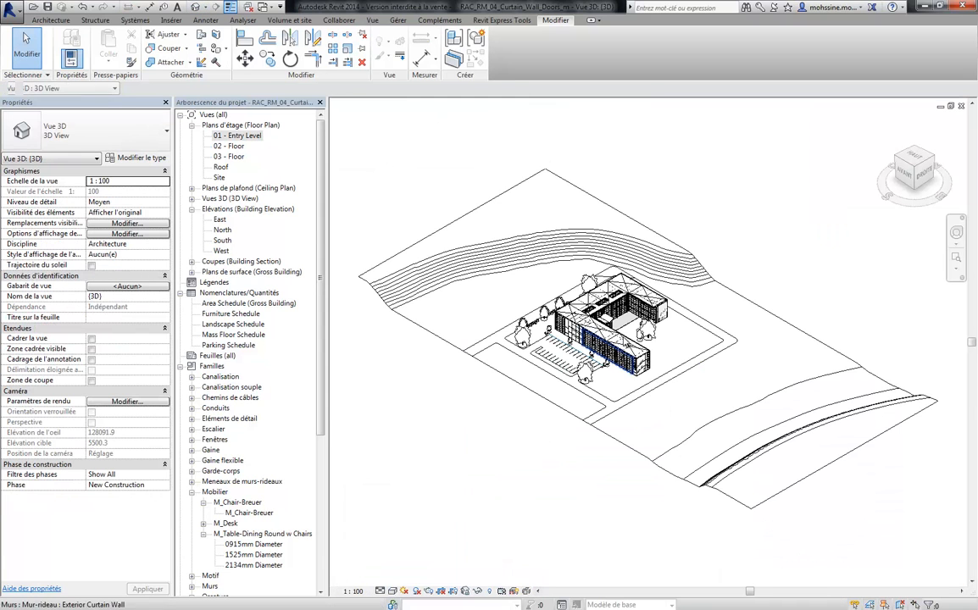
{"action": "scroll", "coordinate": [612, 336], "scroll_direction": "up", "scroll_amount": 3}
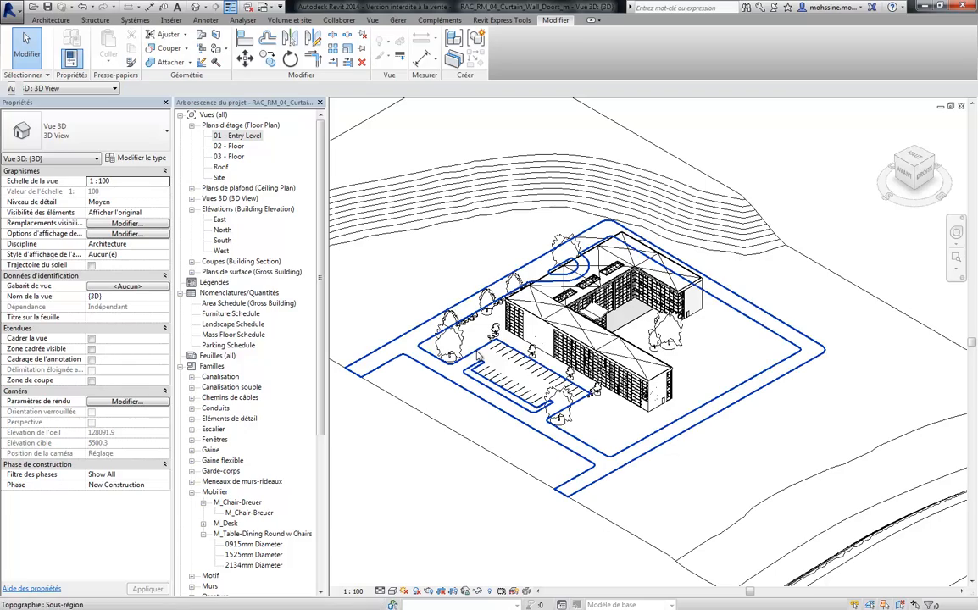
{"action": "scroll", "coordinate": [480, 341], "scroll_direction": "up", "scroll_amount": 1}
{"action": "middle_click_drag", "start_coordinate": [520, 329], "coordinate": [594, 336], "text": "shift"}
{"action": "middle_click_drag", "start_coordinate": [704, 343], "coordinate": [759, 268], "text": "shift"}
{"action": "middle_click_drag", "start_coordinate": [549, 400], "coordinate": [554, 369], "text": "shift"}
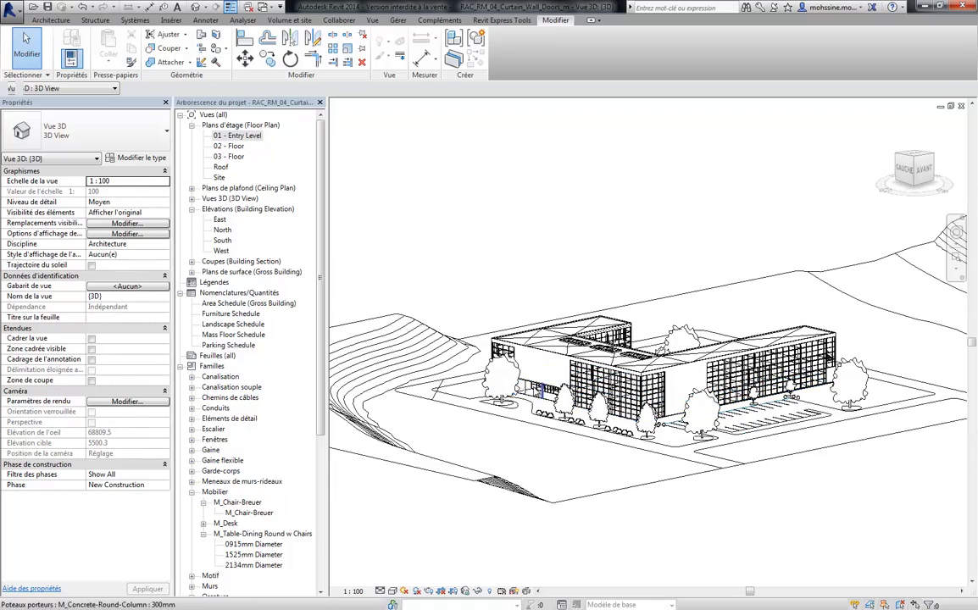
{"action": "scroll", "coordinate": [547, 392], "scroll_direction": "up", "scroll_amount": 8}
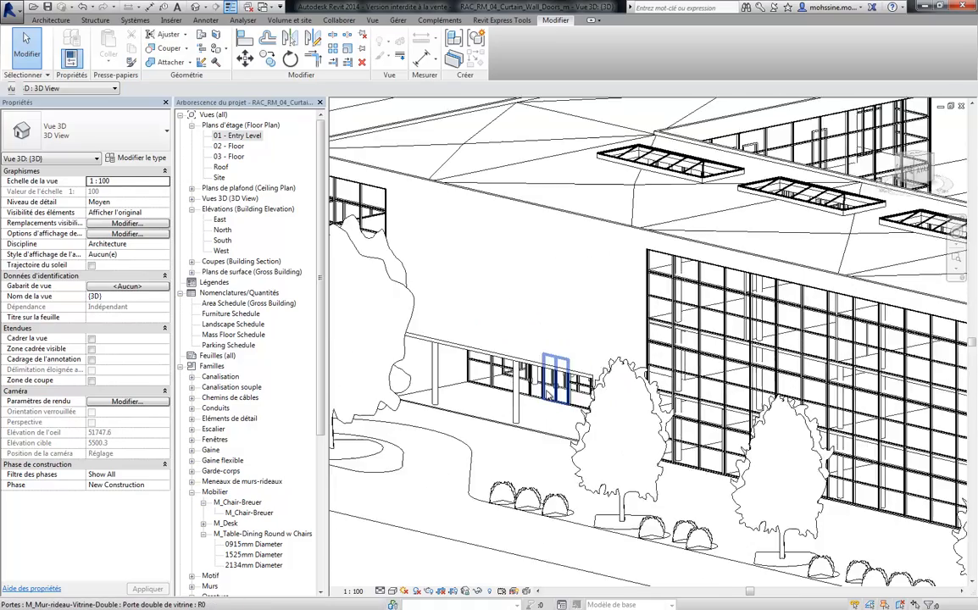
{"action": "scroll", "coordinate": [547, 393], "scroll_direction": "up", "scroll_amount": 5}
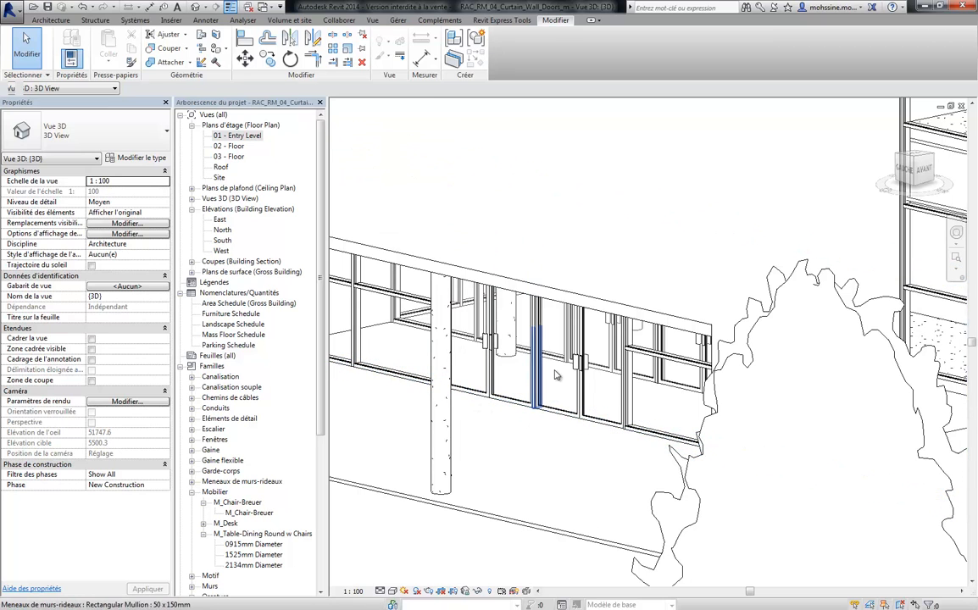
{"action": "scroll", "coordinate": [544, 380], "scroll_direction": "down", "scroll_amount": 2}
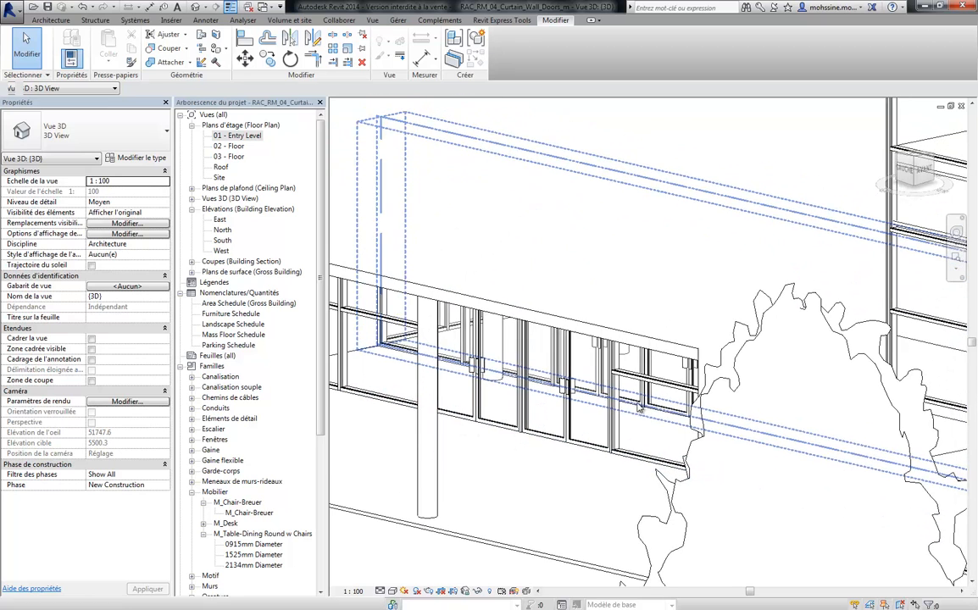
- Switch the 3D view to a shaded colour visual style and examine the double doors in both entrance curtain walls
{"action": "middle_click_drag", "start_coordinate": [576, 413], "coordinate": [594, 402], "text": "shift"}
{"action": "middle_click_drag", "start_coordinate": [645, 352], "coordinate": [580, 454]}
{"action": "scroll", "coordinate": [598, 422], "scroll_direction": "up", "scroll_amount": 3}
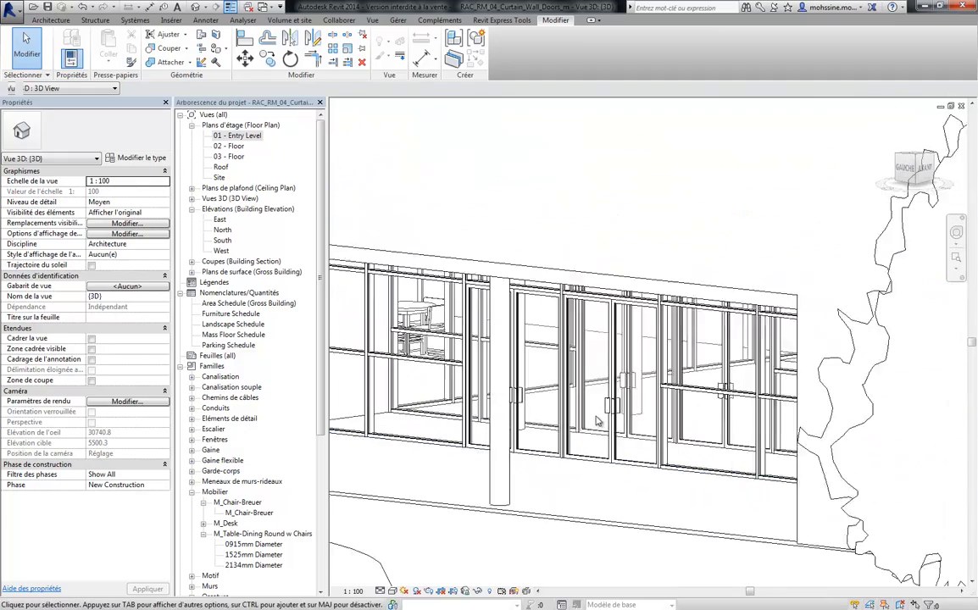
{"action": "middle_click_drag", "start_coordinate": [644, 427], "coordinate": [591, 461]}
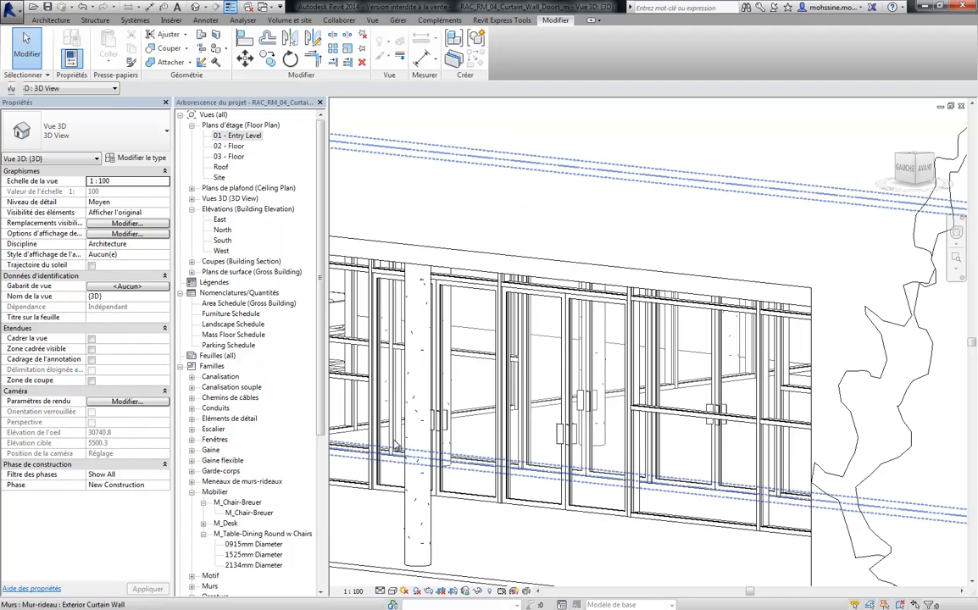
{"action": "middle_click_drag", "start_coordinate": [425, 448], "coordinate": [598, 421]}
{"action": "scroll", "coordinate": [454, 426], "scroll_direction": "up", "scroll_amount": 2}
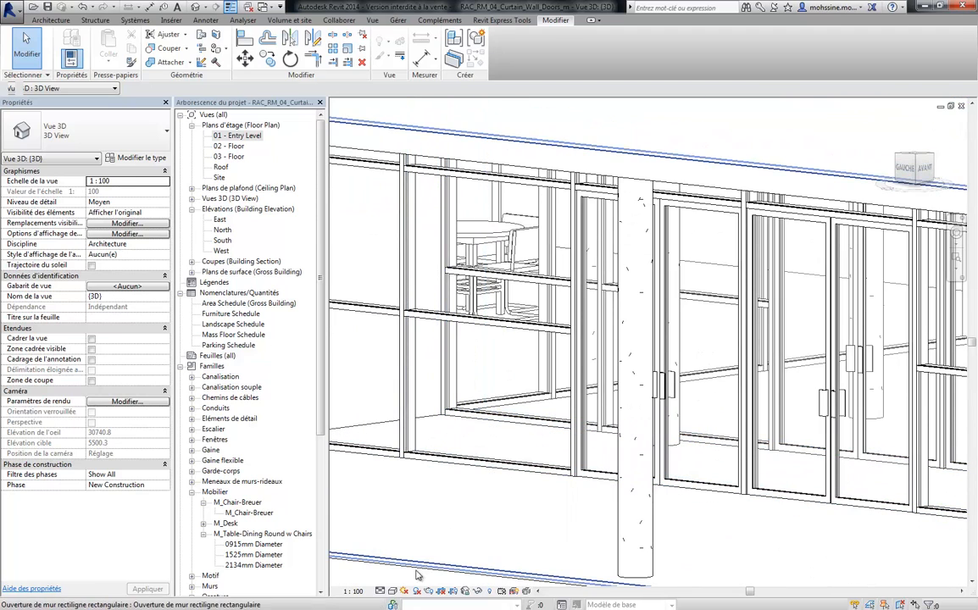
{"action": "left_click", "coordinate": [392, 591]}
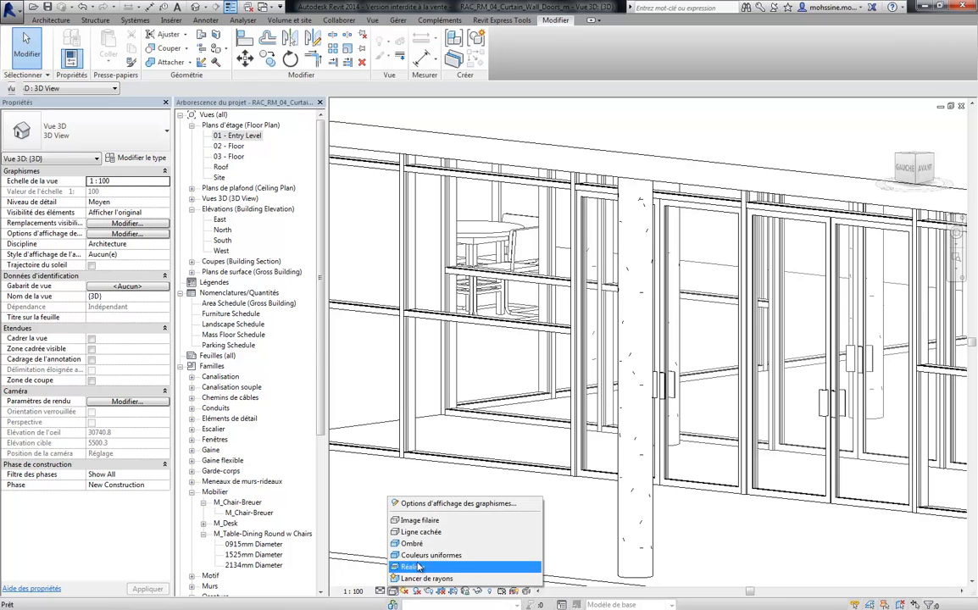
{"action": "left_click", "coordinate": [398, 506]}
{"action": "middle_click_drag", "start_coordinate": [548, 492], "coordinate": [500, 523]}
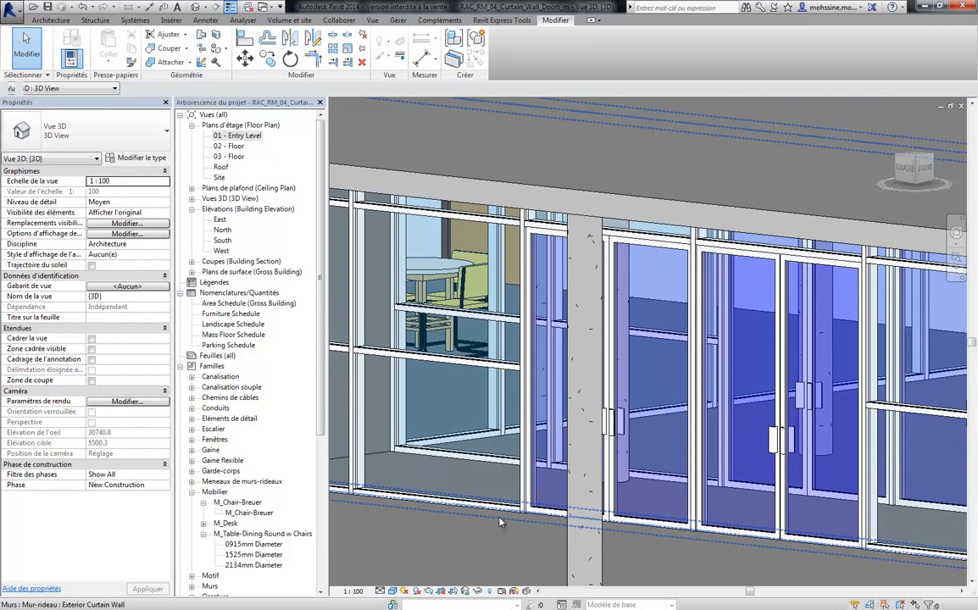
{"action": "scroll", "coordinate": [500, 523], "scroll_direction": "down", "scroll_amount": 2}
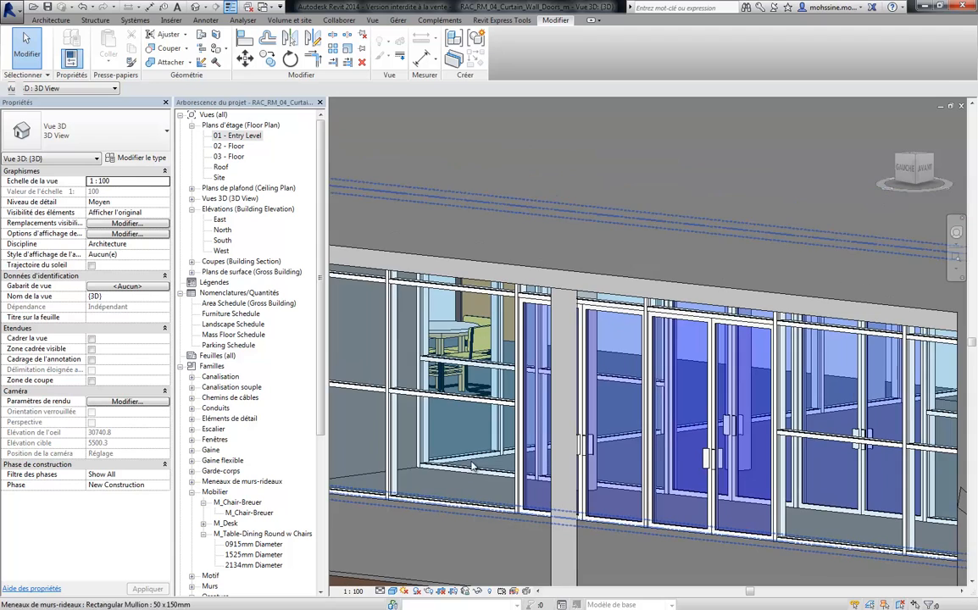